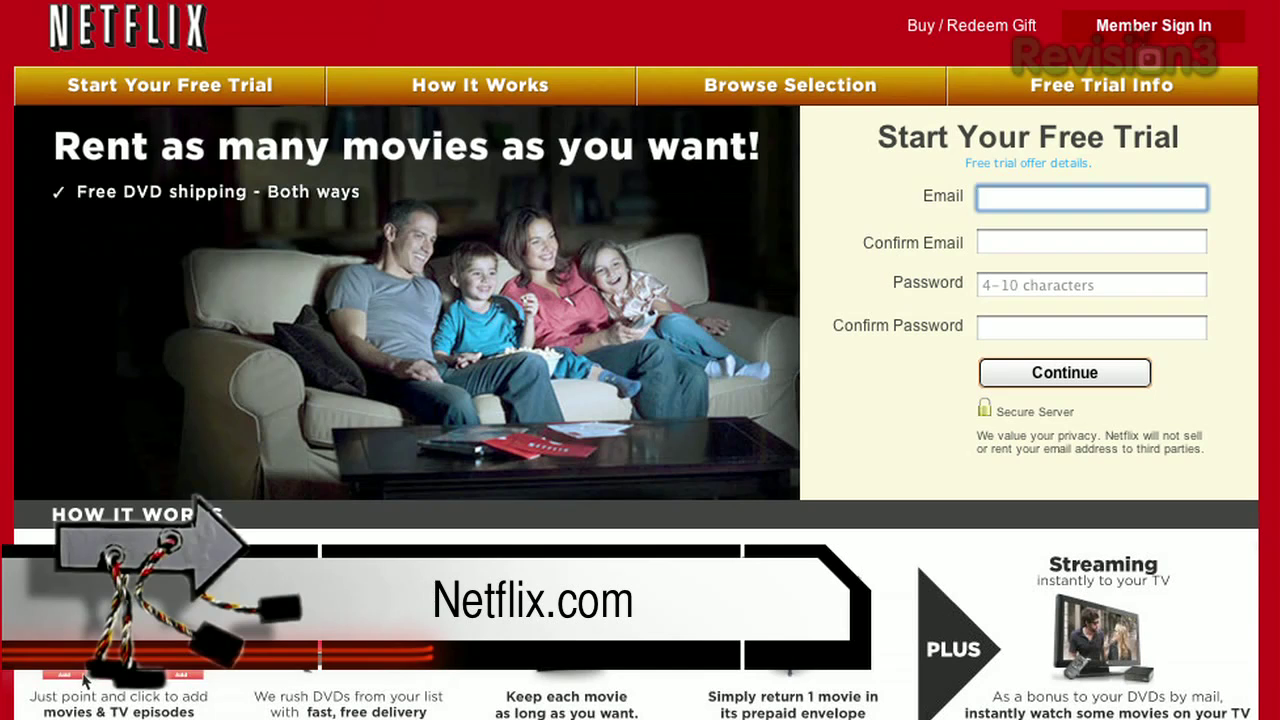
# Look through the How It Works page, its TV streaming details and the movie selection, opening Slumdog Millionaire from the new releases.
pyautogui.click(443, 86)
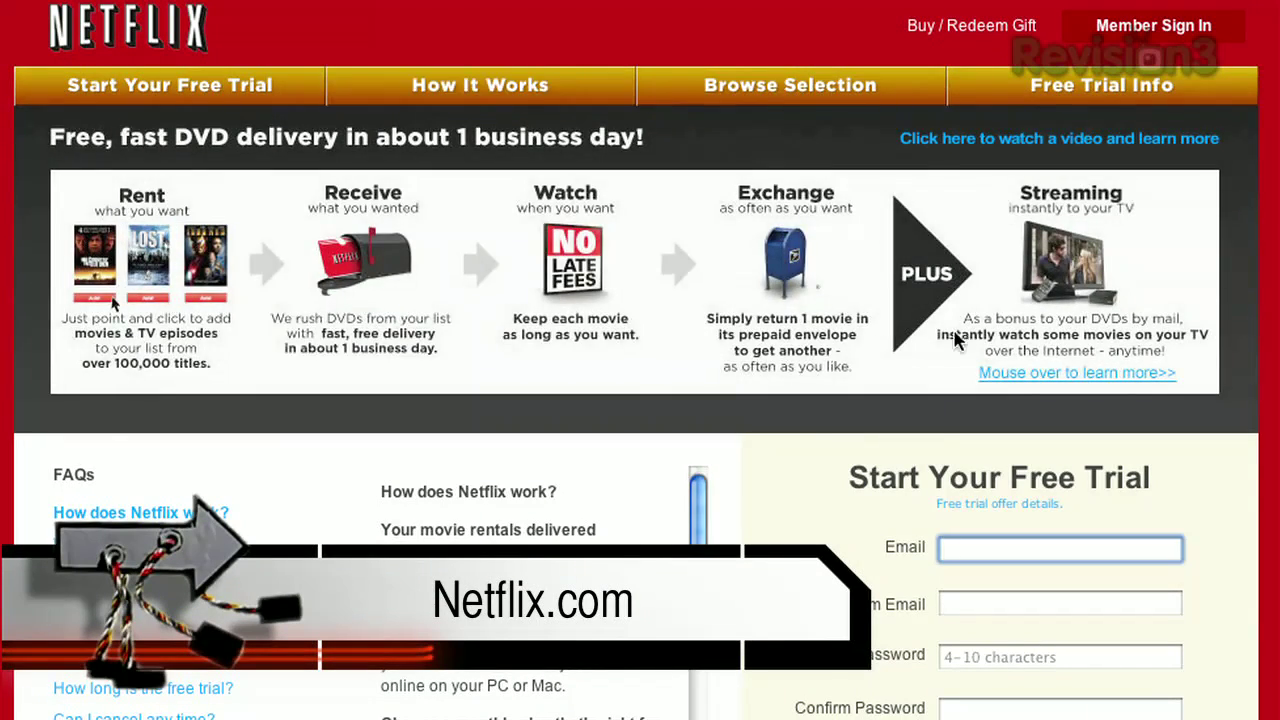
pyautogui.moveTo(1020, 380)
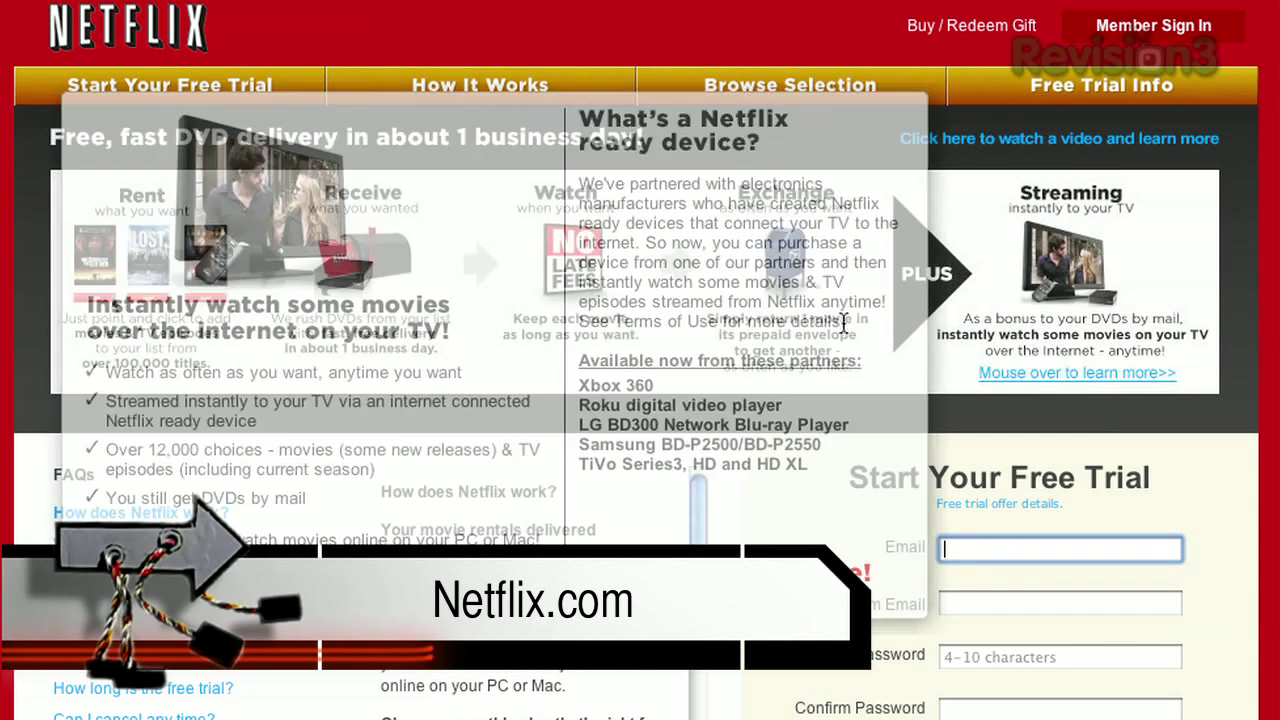
pyautogui.click(741, 88)
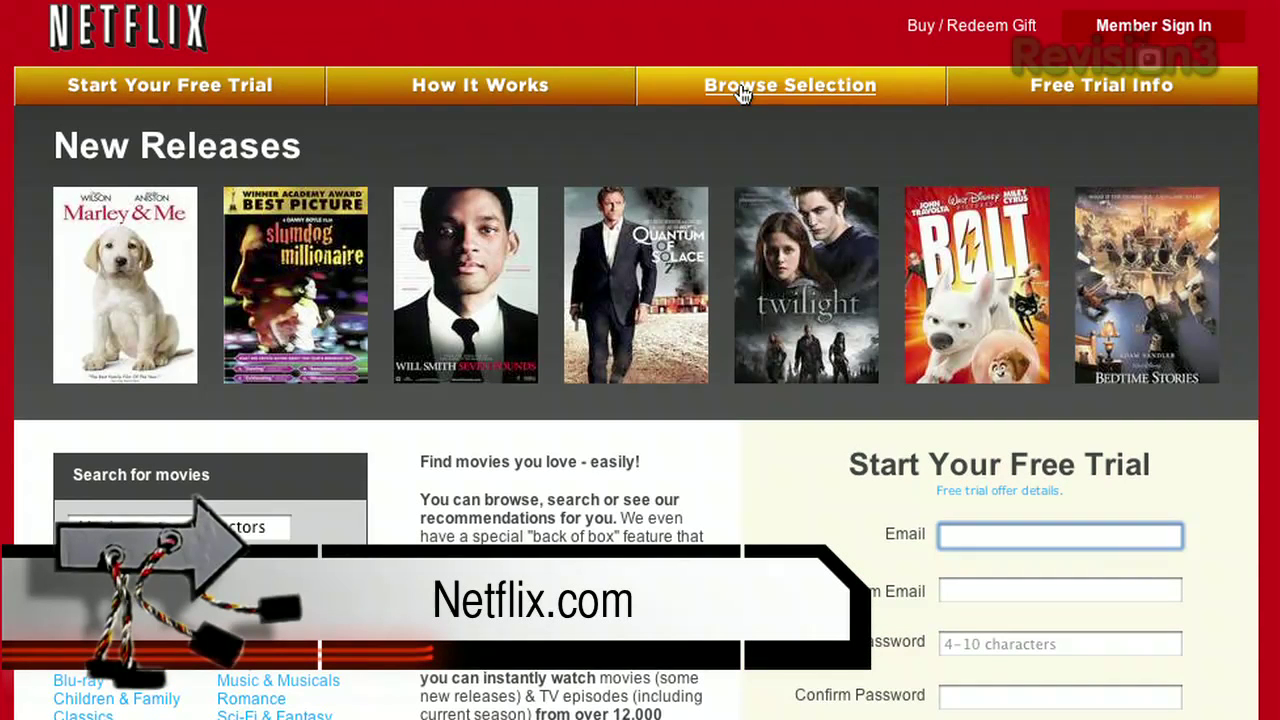
pyautogui.click(266, 350)
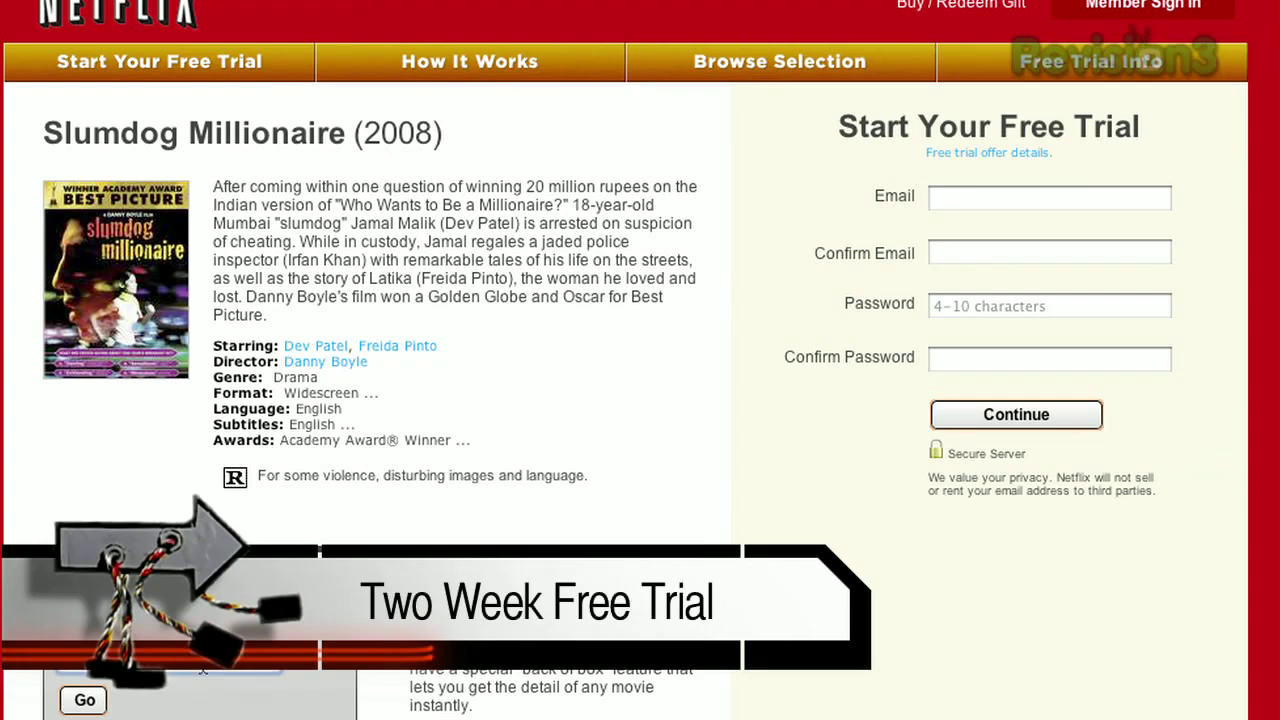
# Search the movie catalog for The Boondock Saints and open that film's page.
pyautogui.write('boondo')
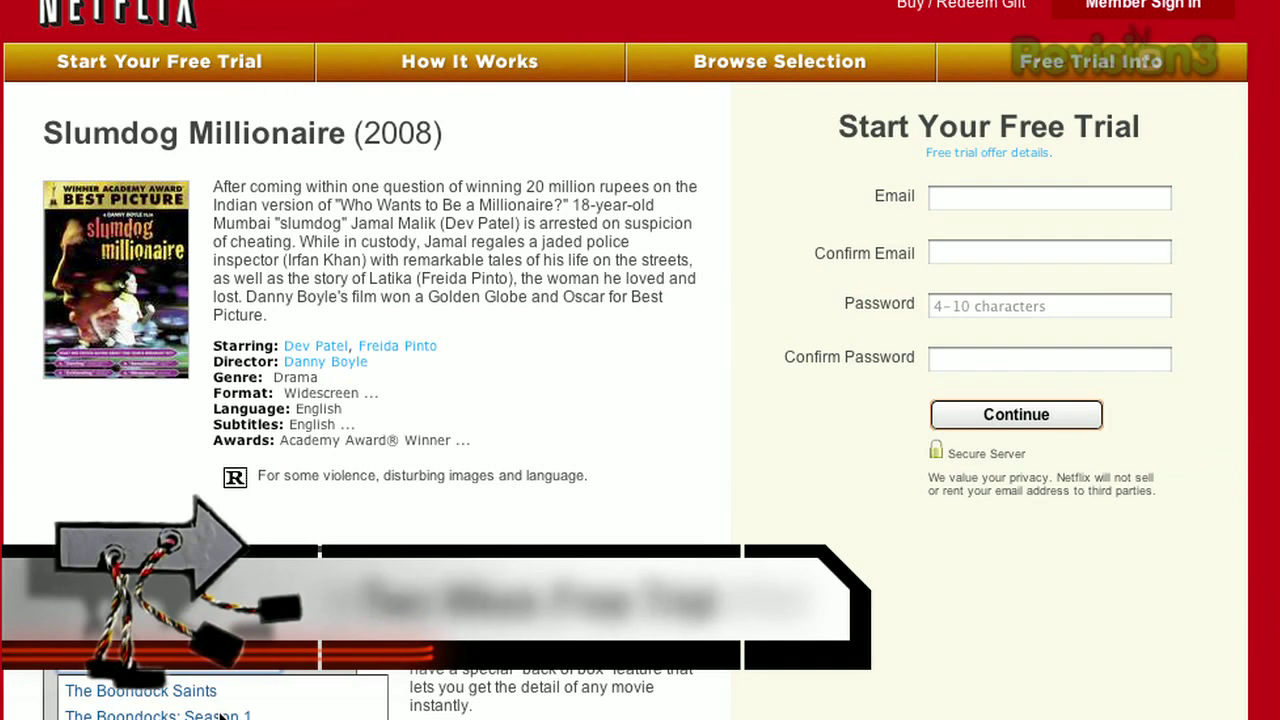
pyautogui.click(200, 688)
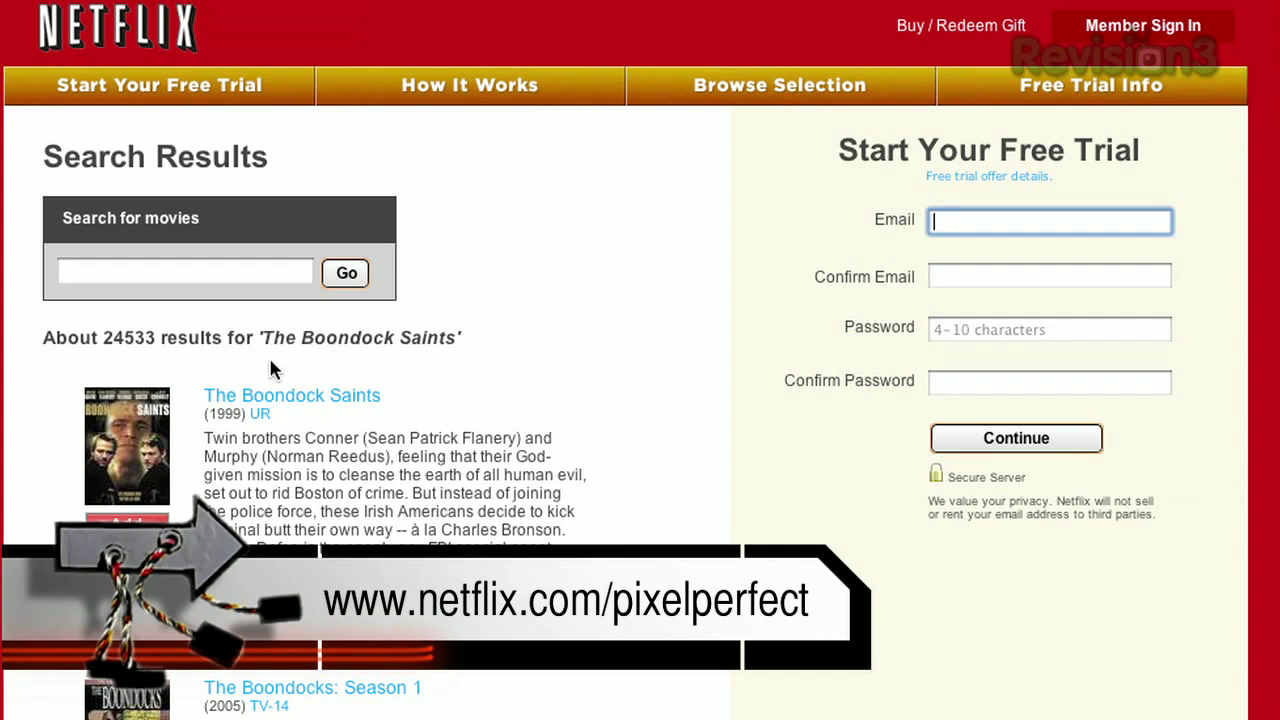
pyautogui.click(285, 398)
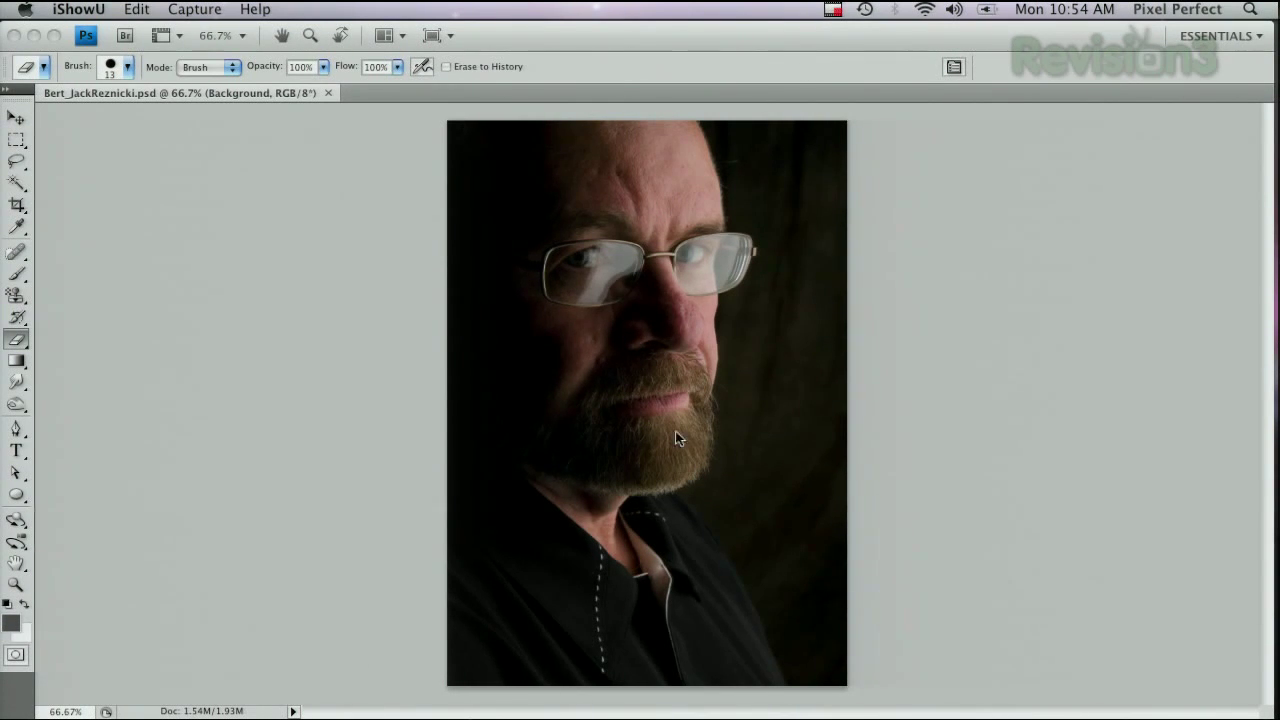
# In Photoshop, select the entire portrait, define it as a pattern under the suggested name, and deselect.
pyautogui.click(502, 228)
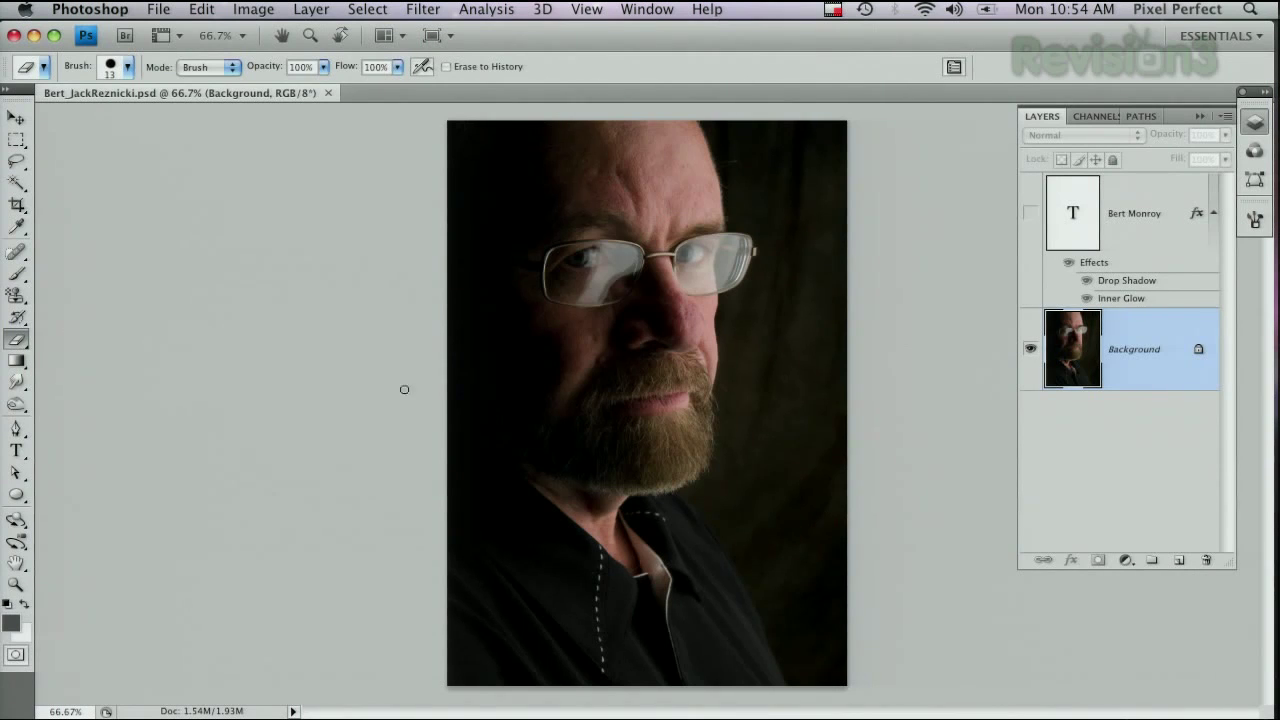
pyautogui.click(380, 10)
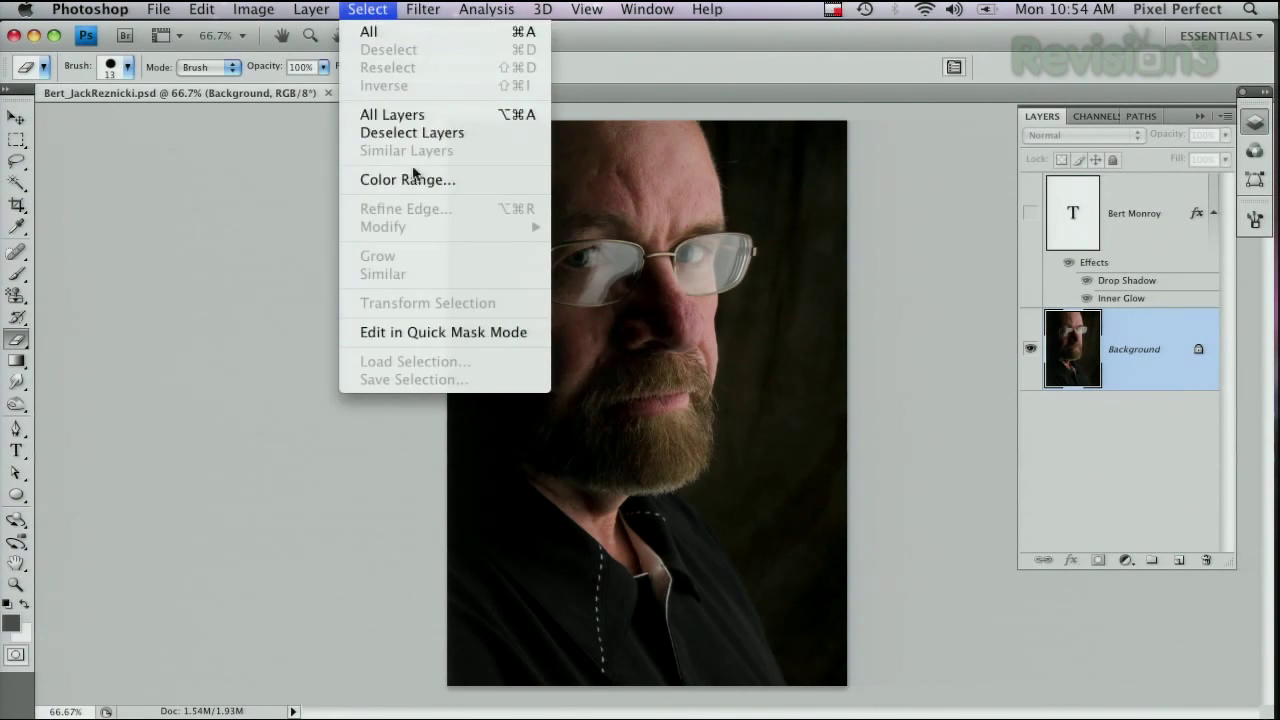
pyautogui.click(410, 31)
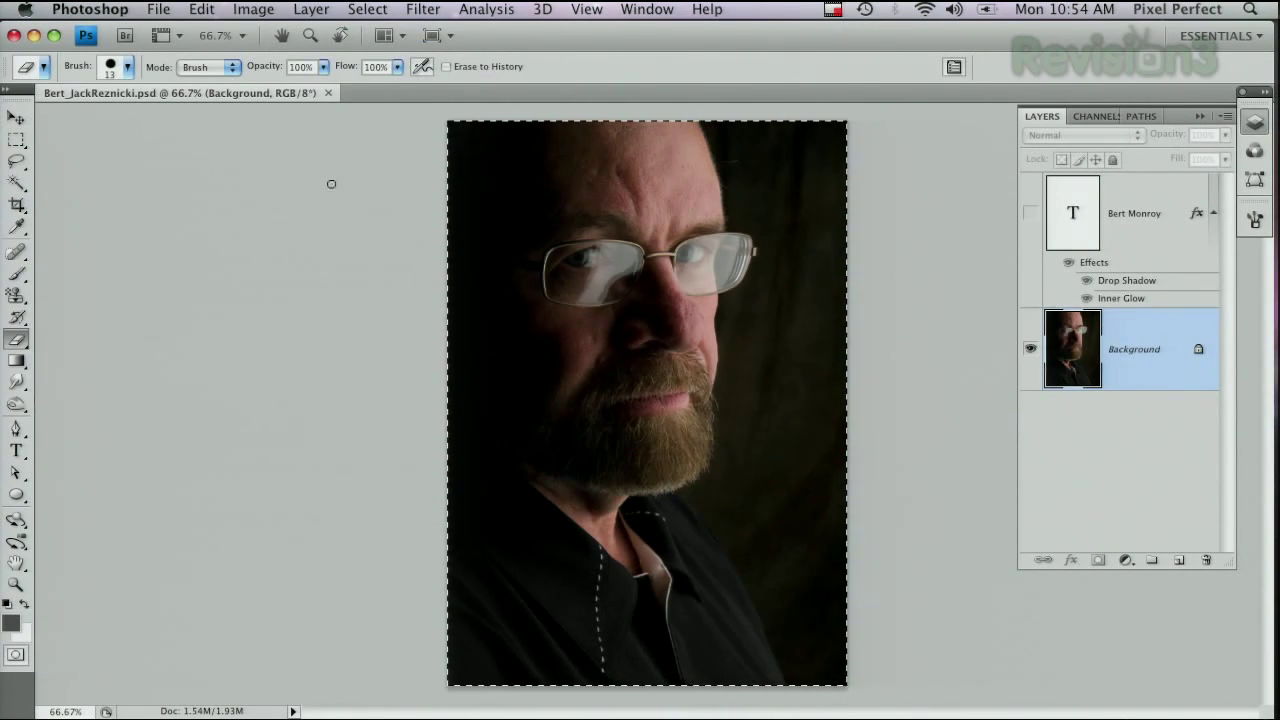
pyautogui.click(203, 10)
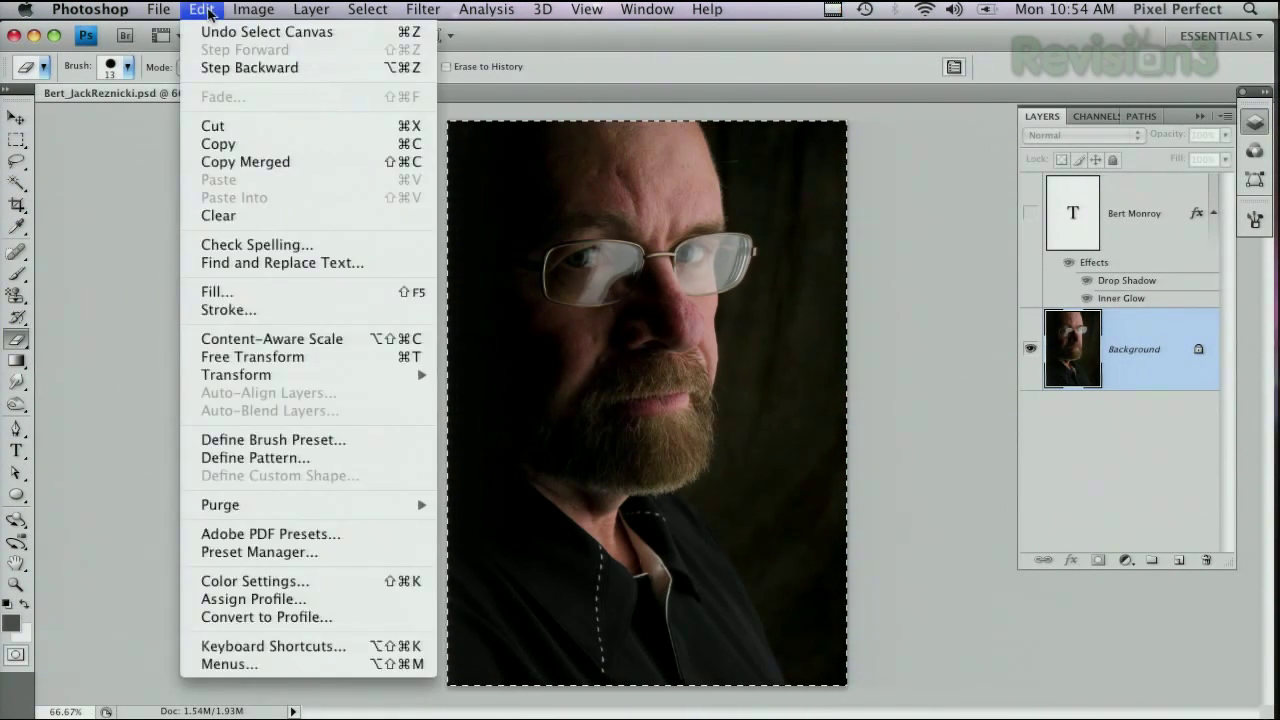
pyautogui.click(310, 460)
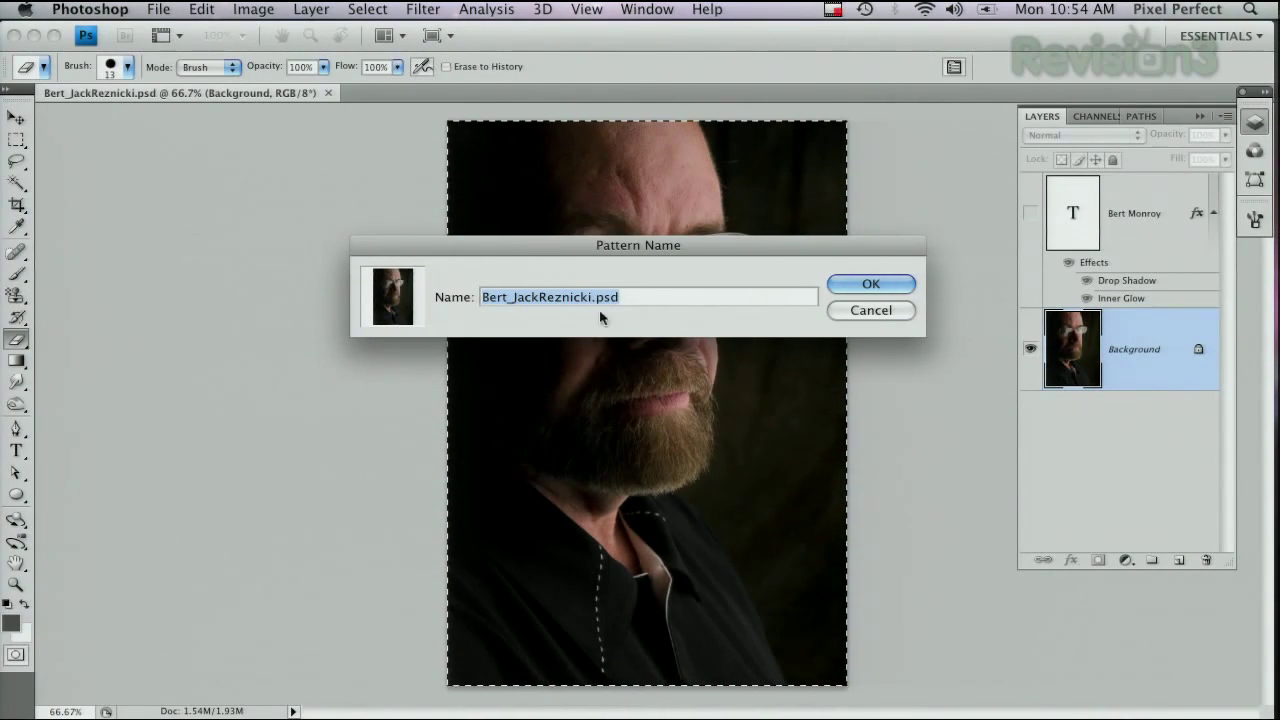
pyautogui.click(880, 284)
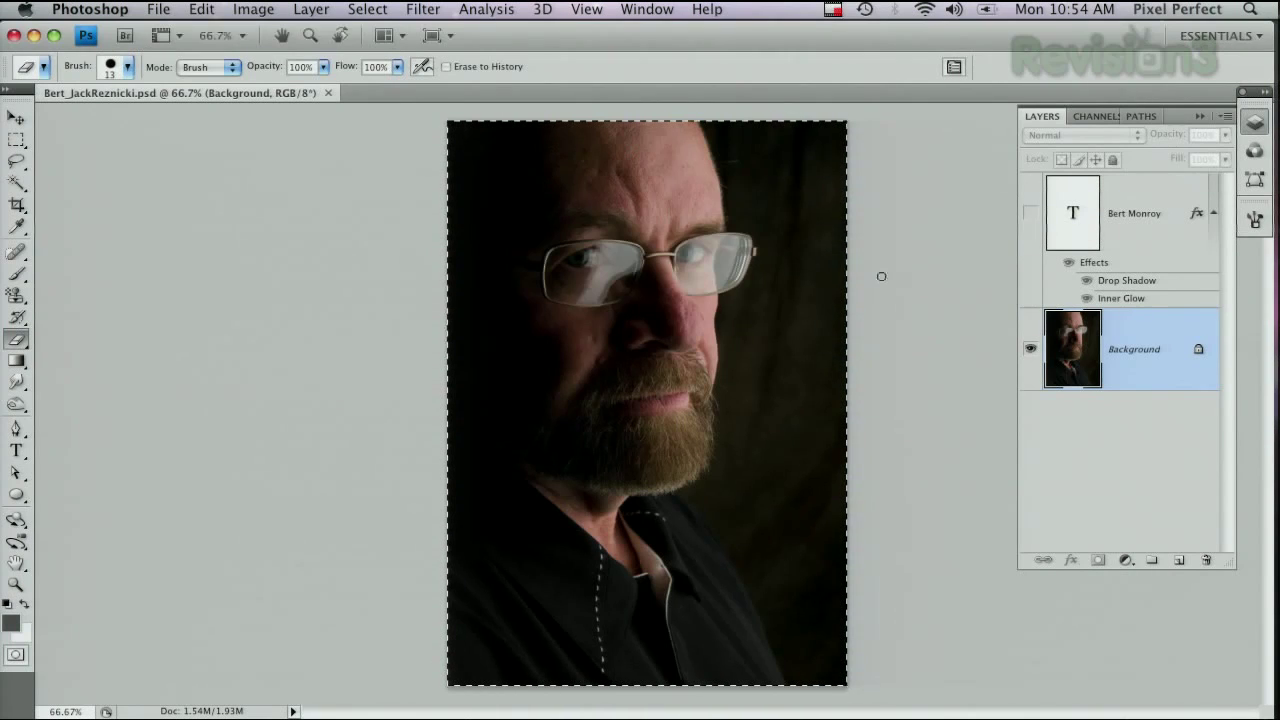
pyautogui.press('super+d')
# Duplicate the Background layer and apply the Find Edges filter to the copy.
pyautogui.moveTo(1174, 374); pyautogui.dragTo(1178, 560)
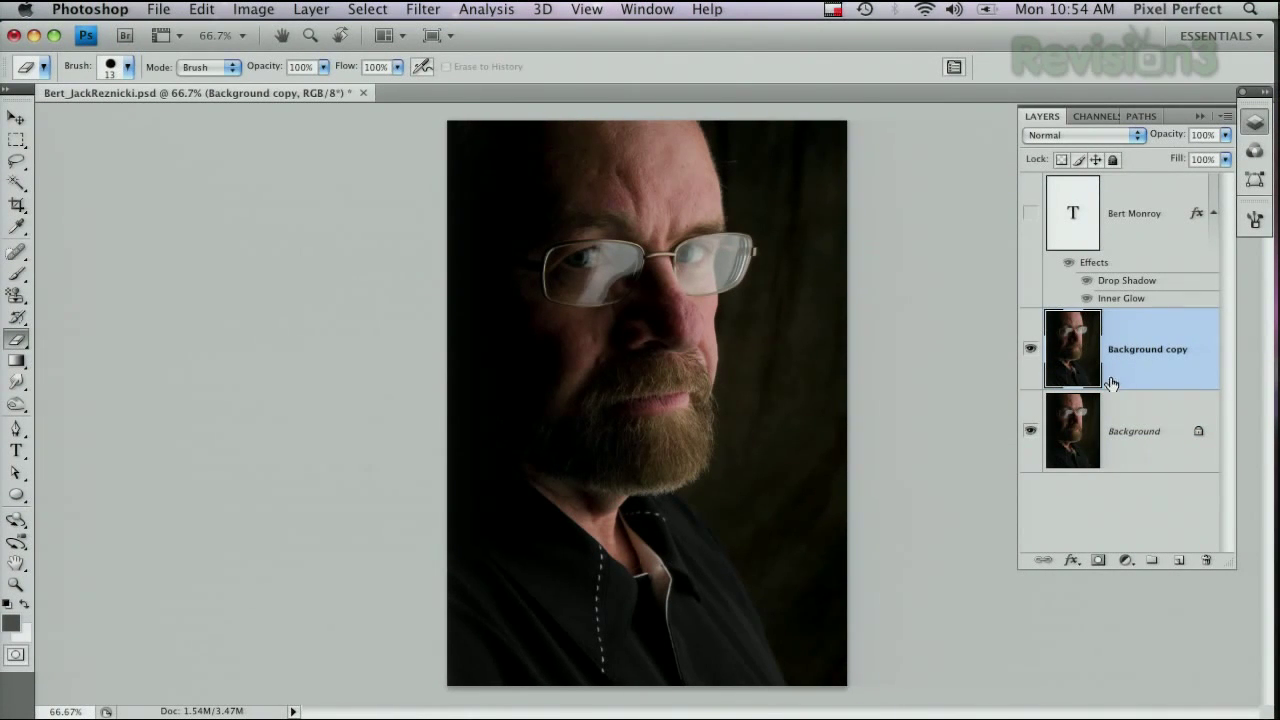
pyautogui.click(423, 10)
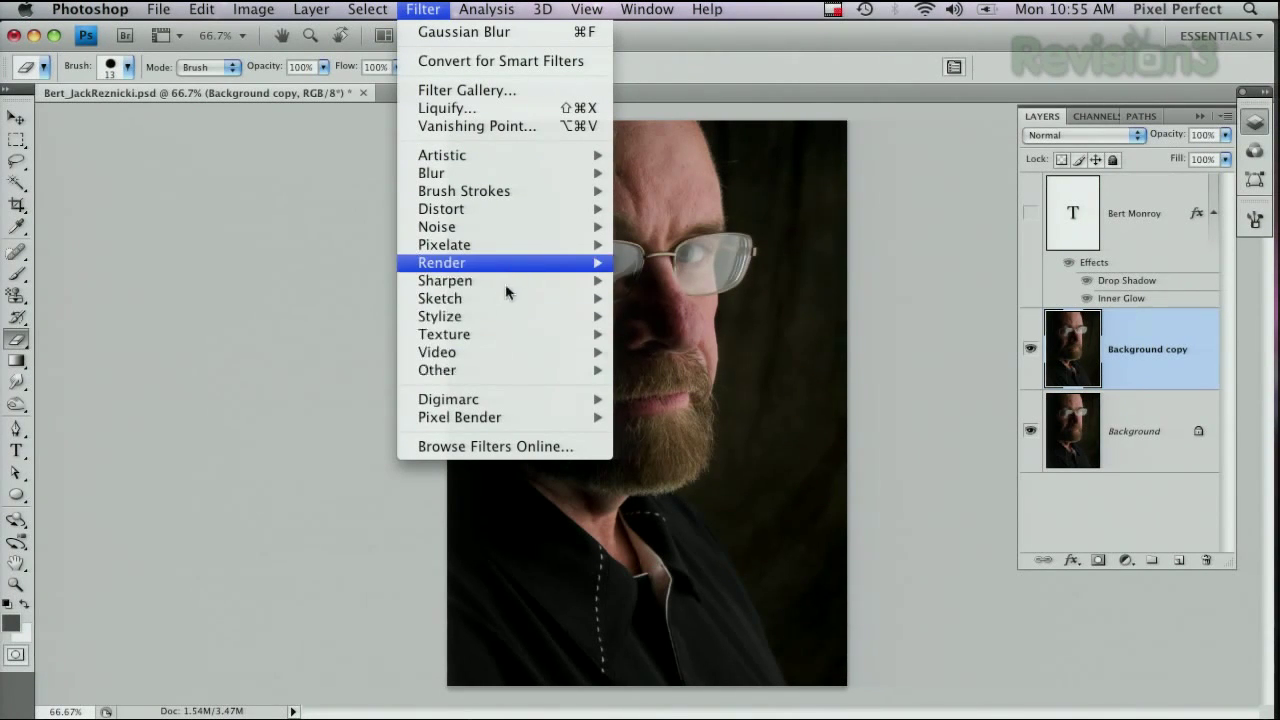
pyautogui.moveTo(500, 316)
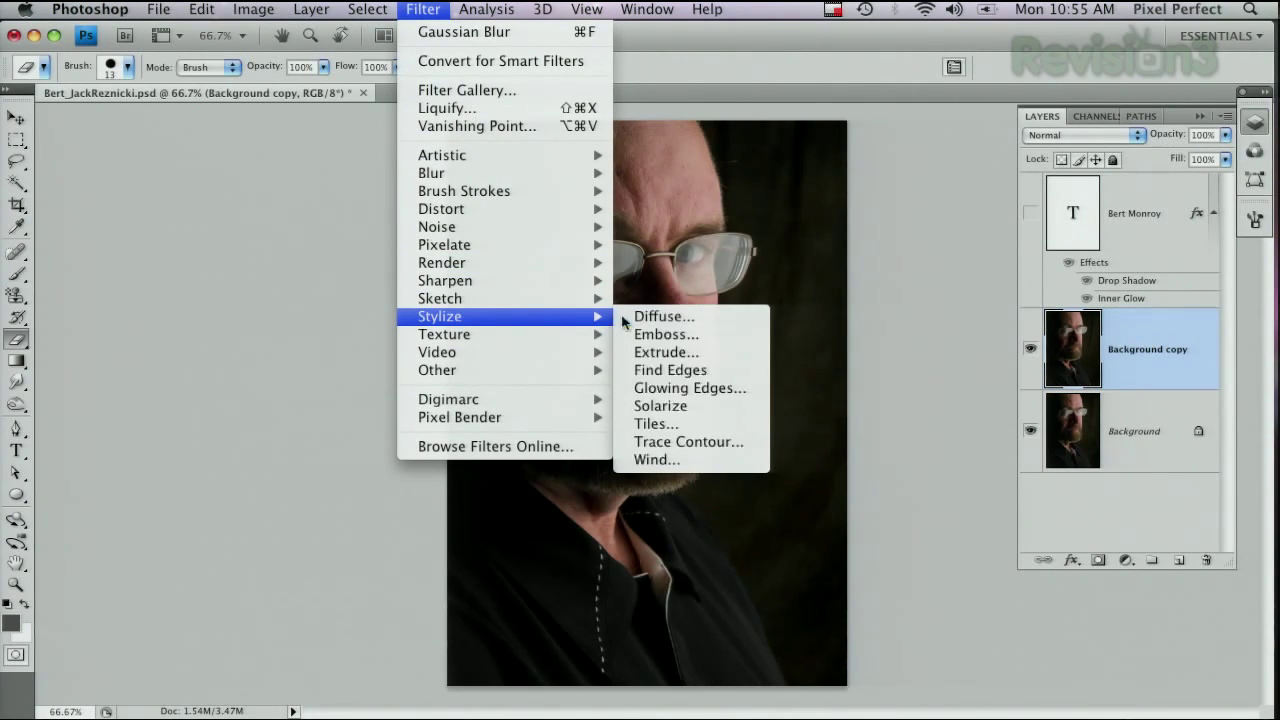
pyautogui.click(722, 374)
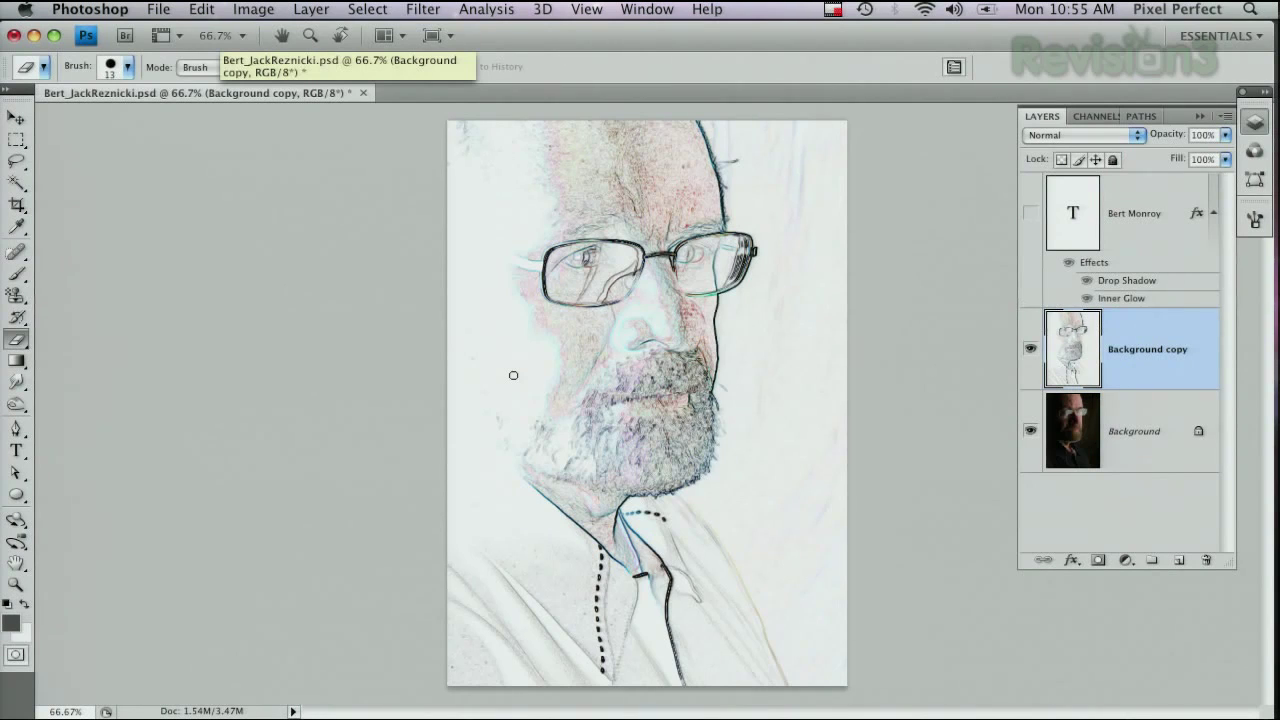
# Remove all color from the Background copy layer with a Hue/Saturation adjustment.
pyautogui.press('super+u')
pyautogui.moveTo(899, 317); pyautogui.dragTo(703, 331)
pyautogui.click(1127, 162)
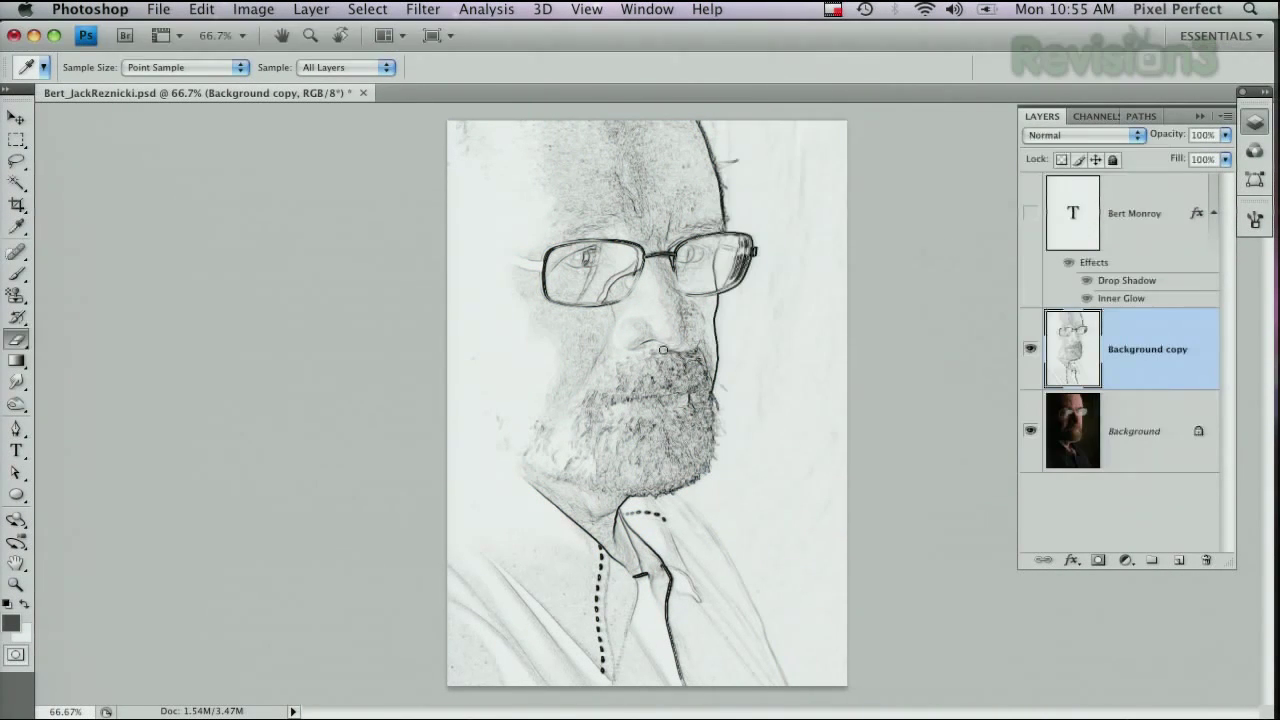
pyautogui.press('e')
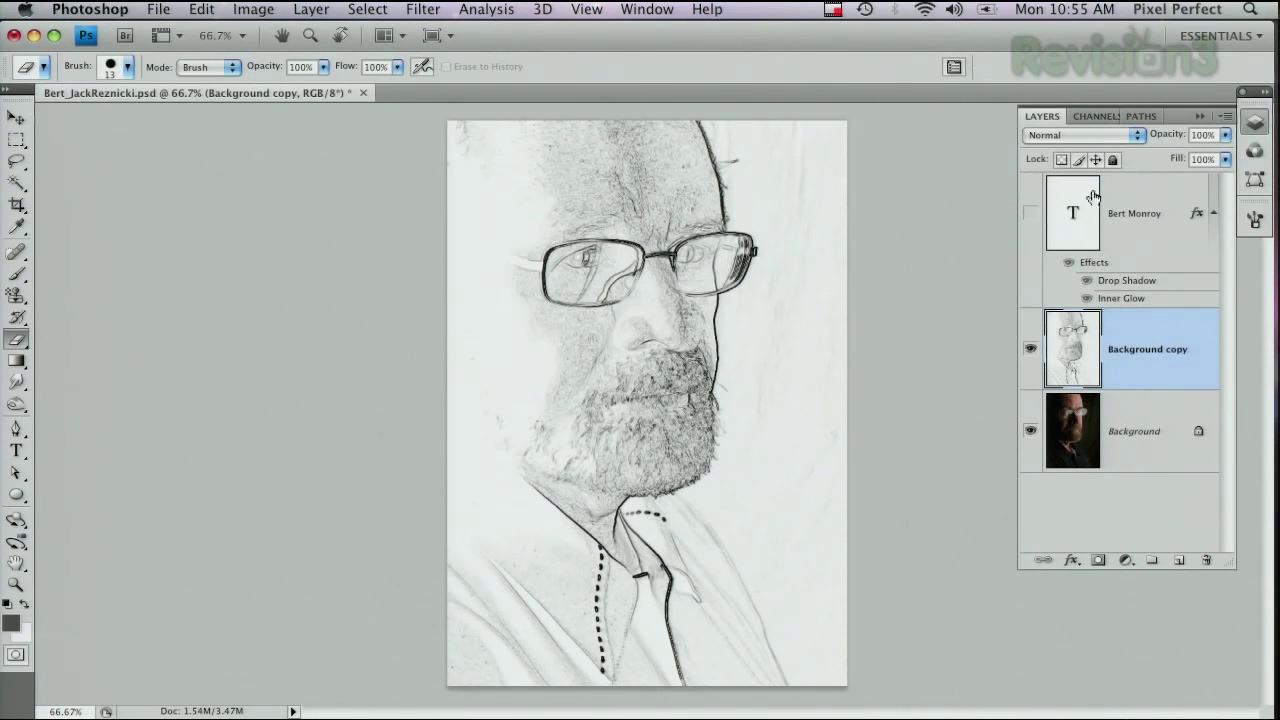
# Set the Background copy layer's blending mode to Multiply and add an empty layer directly beneath it.
pyautogui.click(1093, 136)
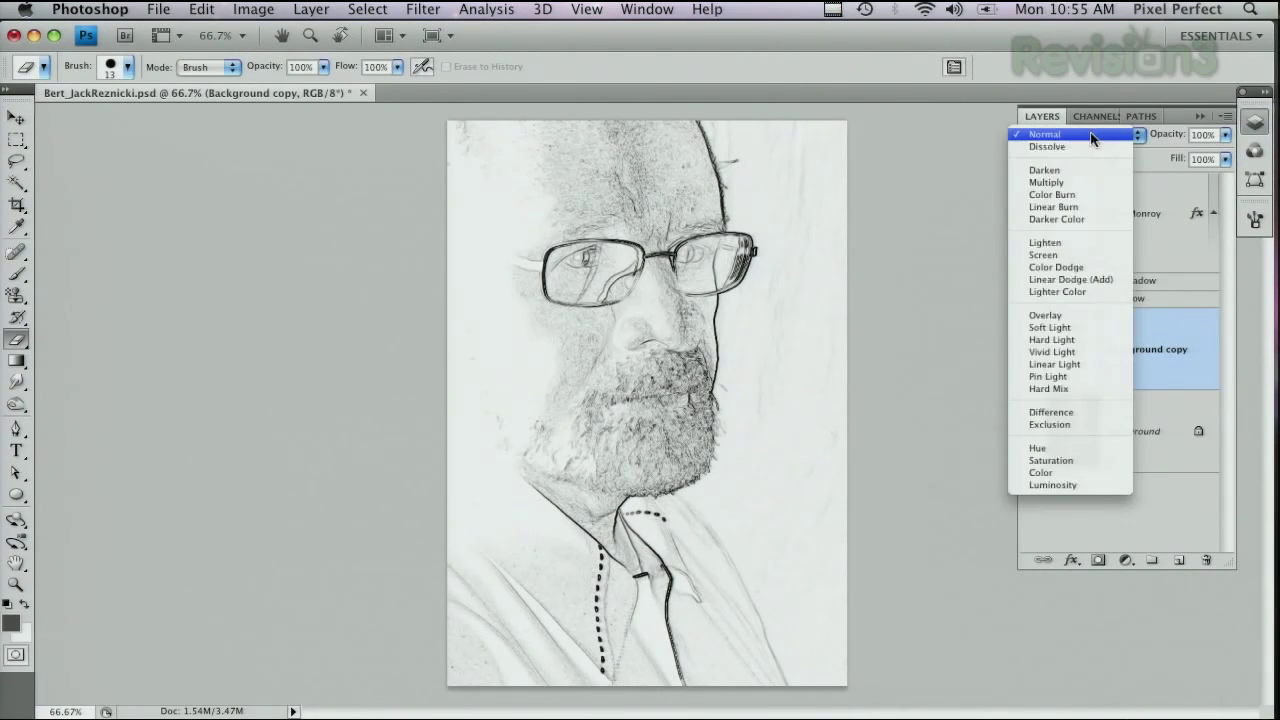
pyautogui.click(1068, 180)
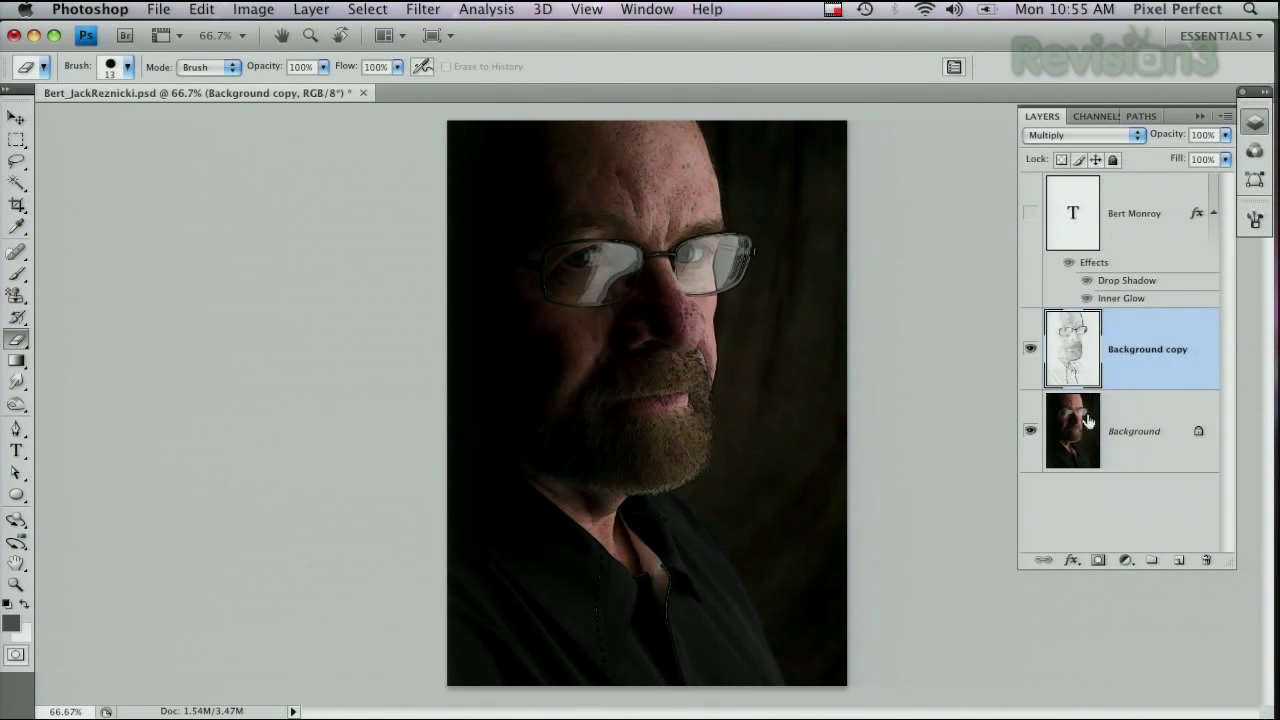
pyautogui.keyDown('super'); pyautogui.click(1179, 560); pyautogui.keyUp('super')
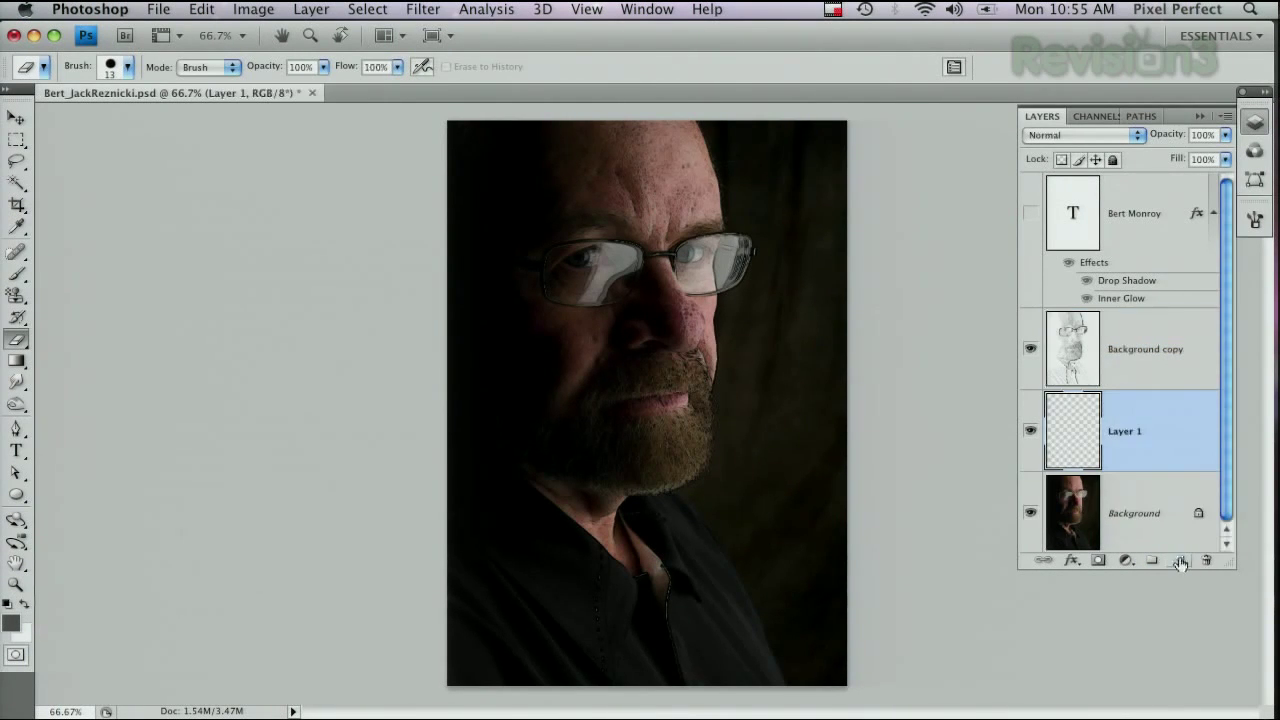
# Set the foreground color to a light, muted tan with a hue of 38°.
pyautogui.click(14, 625)
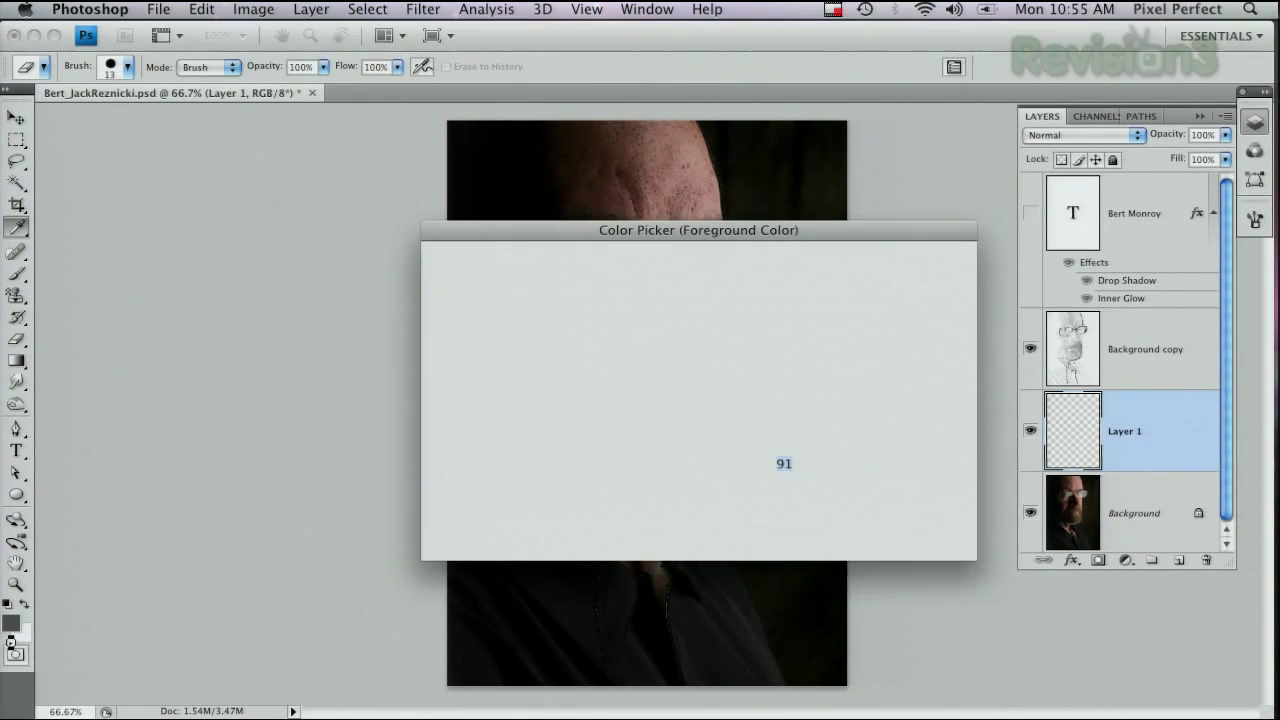
pyautogui.click(713, 481)
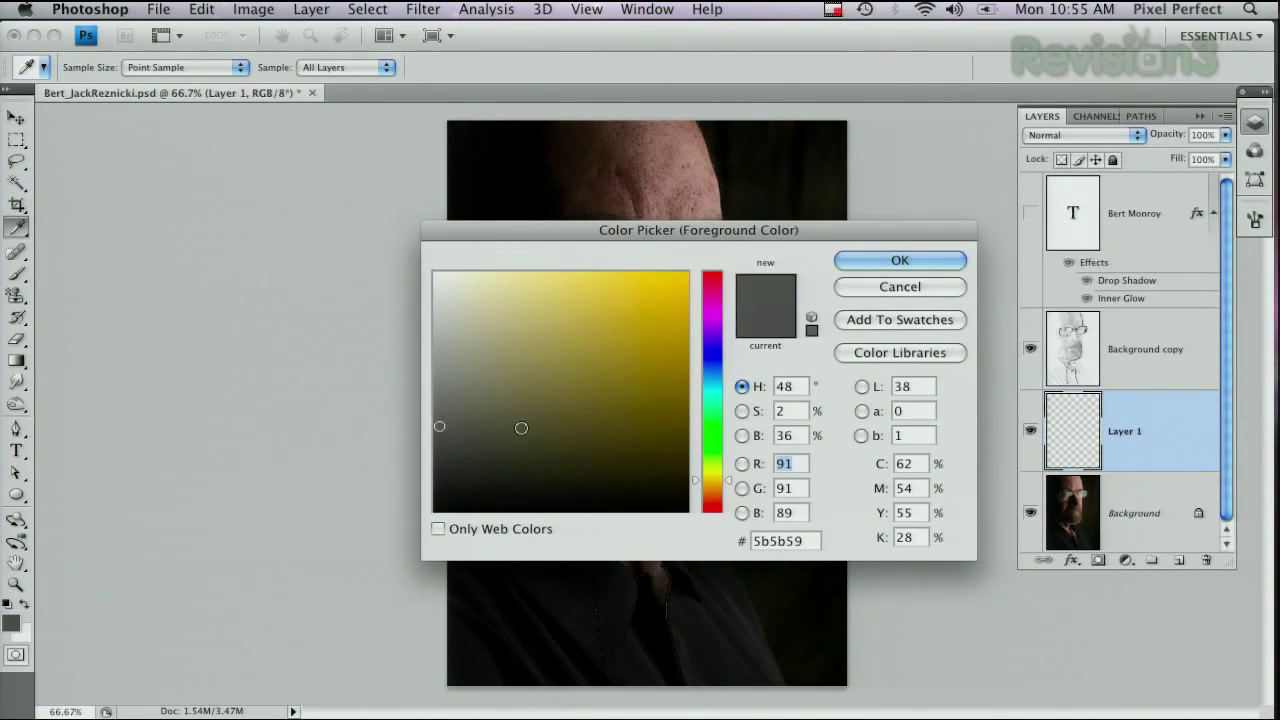
pyautogui.click(479, 350)
pyautogui.click(459, 336)
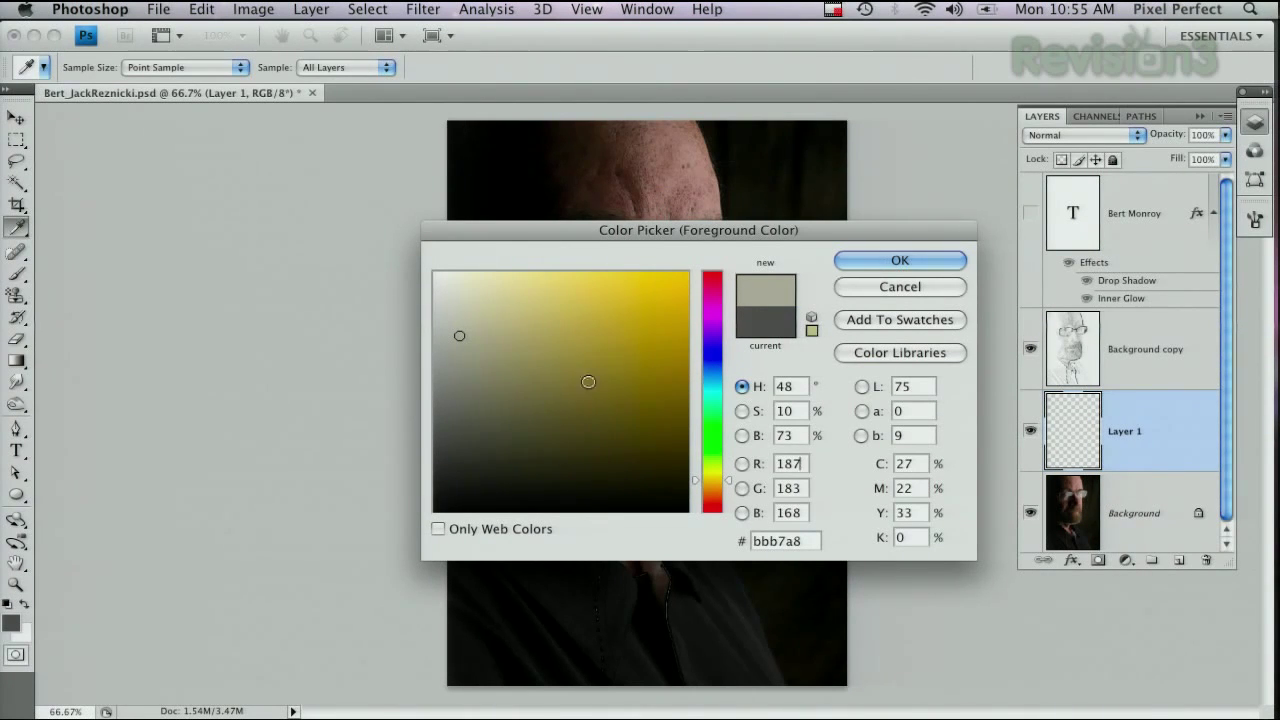
pyautogui.moveTo(728, 481); pyautogui.dragTo(725, 490)
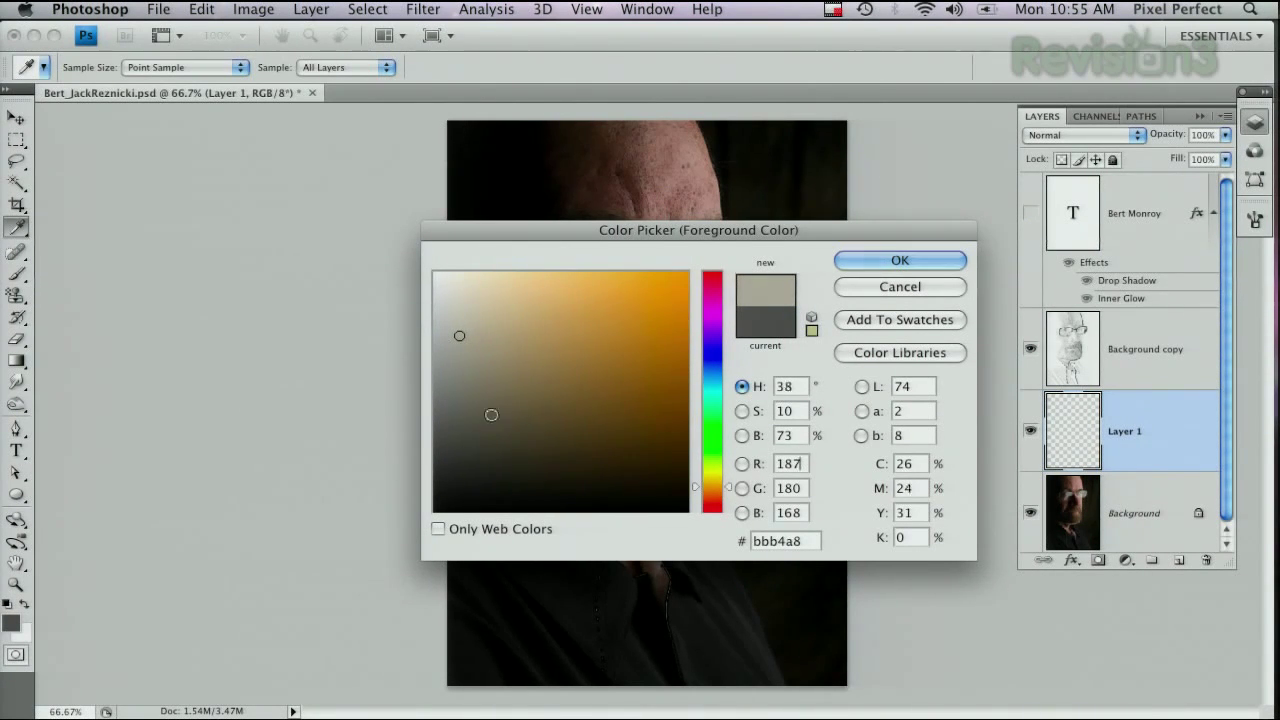
pyautogui.click(476, 334)
pyautogui.click(855, 262)
pyautogui.press('e')
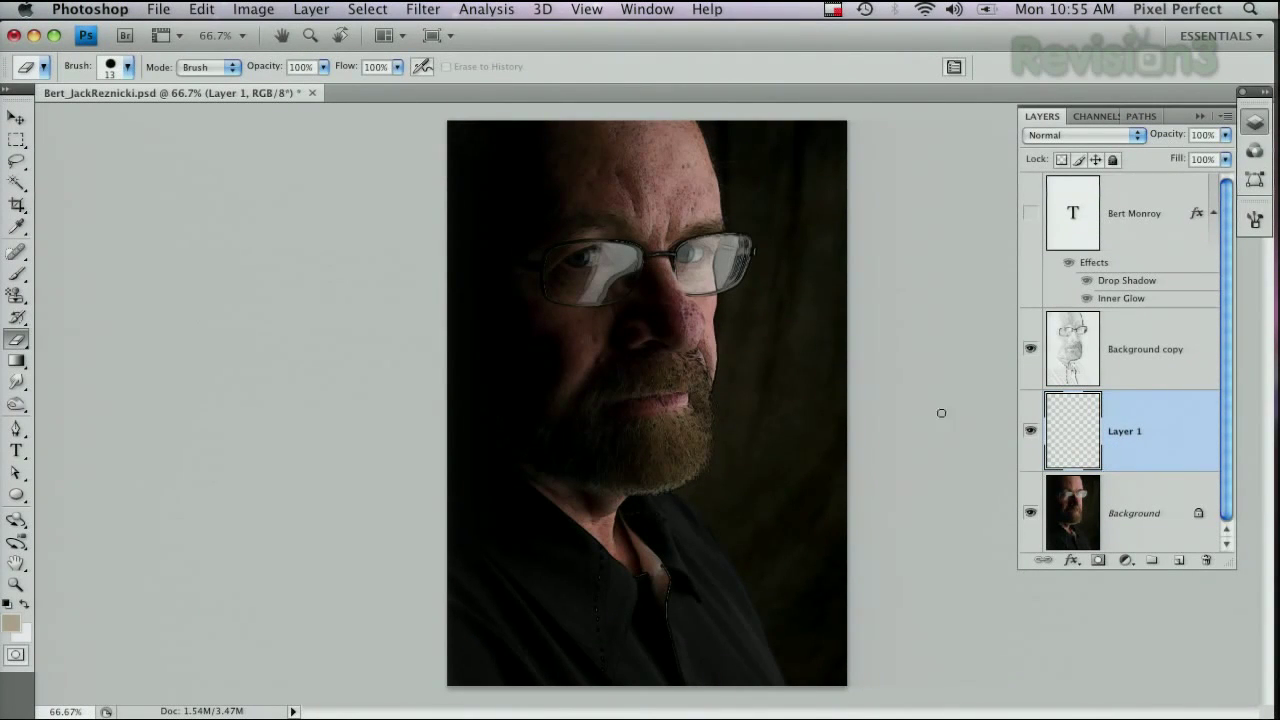
# Fill Layer 1 with the foreground color in Normal mode at 100% opacity.
pyautogui.click(200, 10)
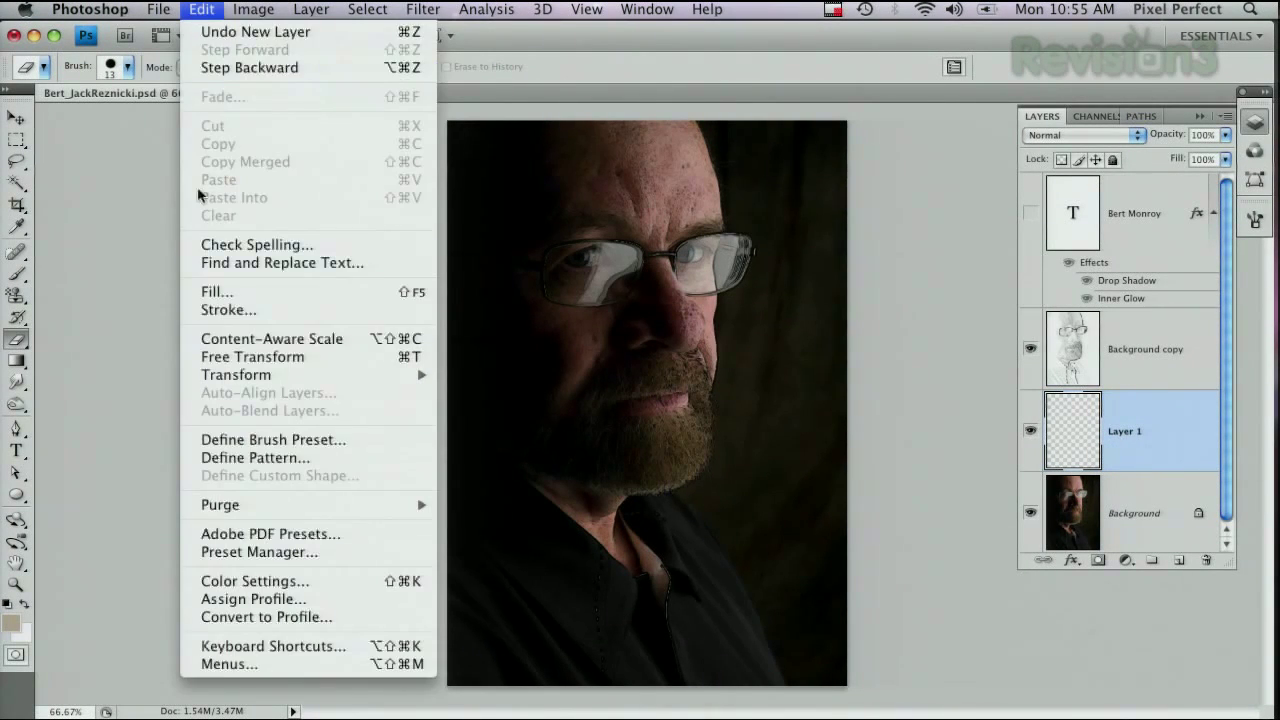
pyautogui.click(250, 287)
pyautogui.click(667, 257)
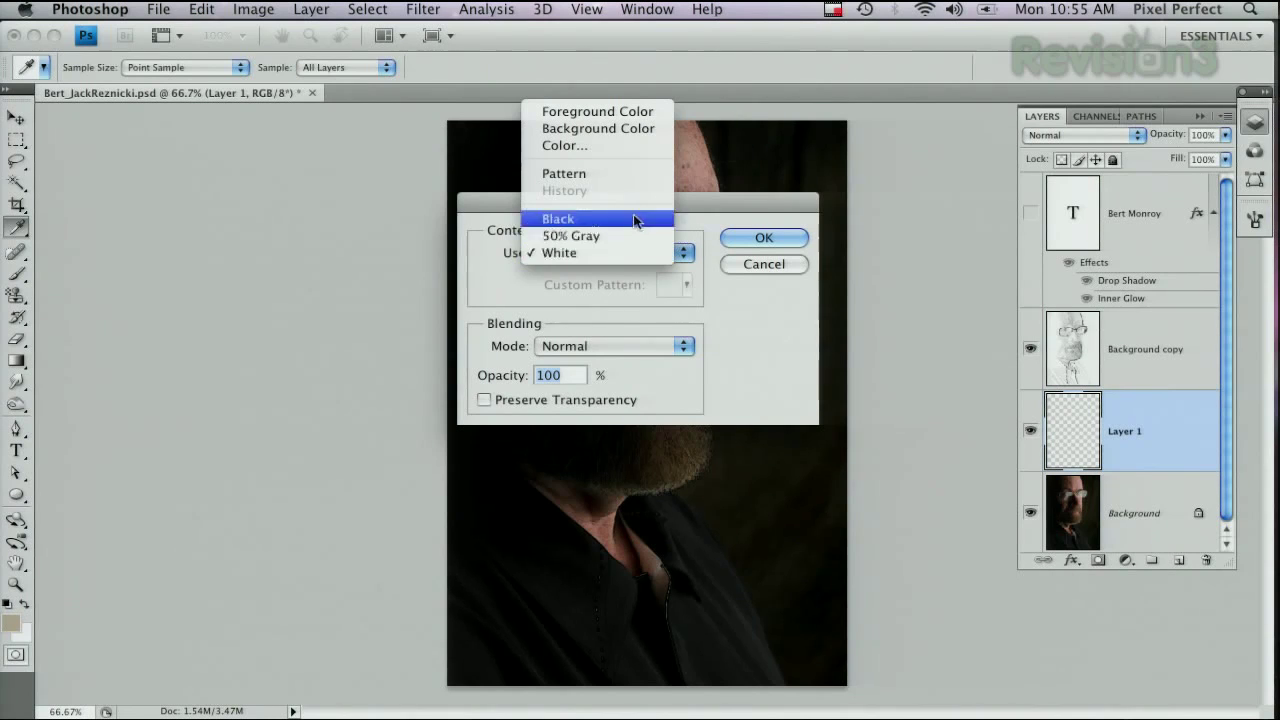
pyautogui.click(631, 113)
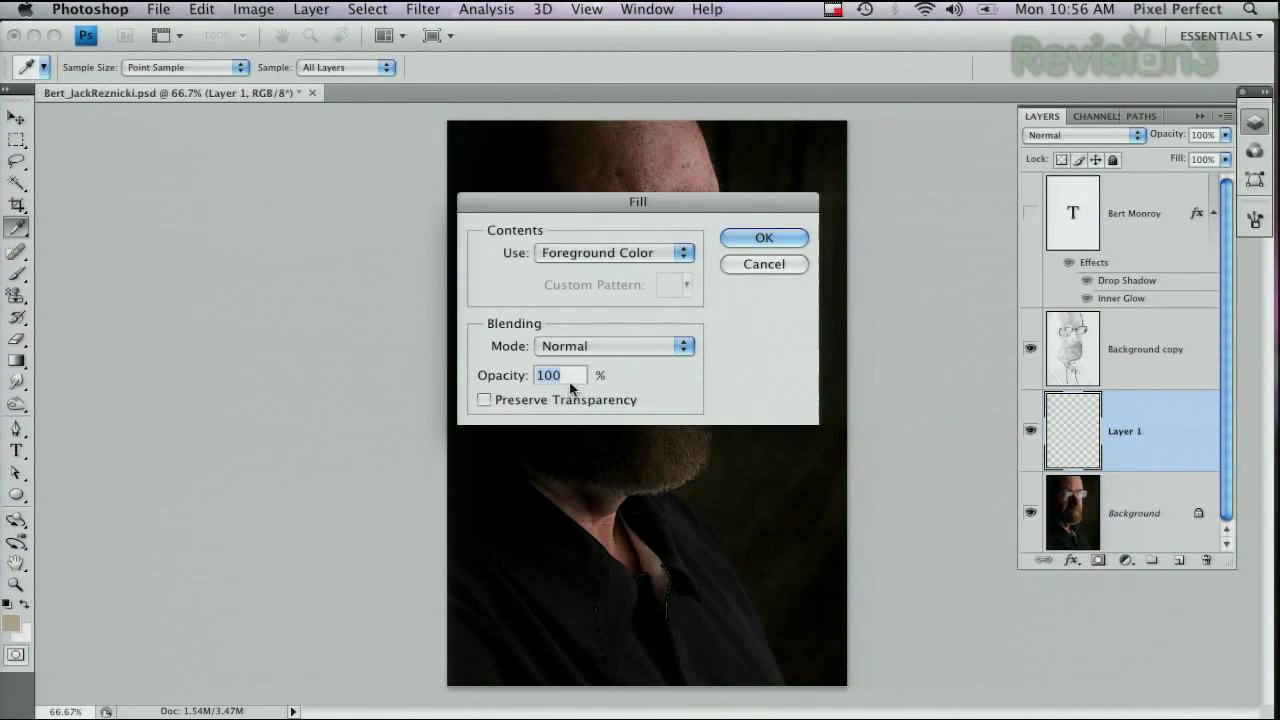
pyautogui.click(764, 237)
pyautogui.press('e')
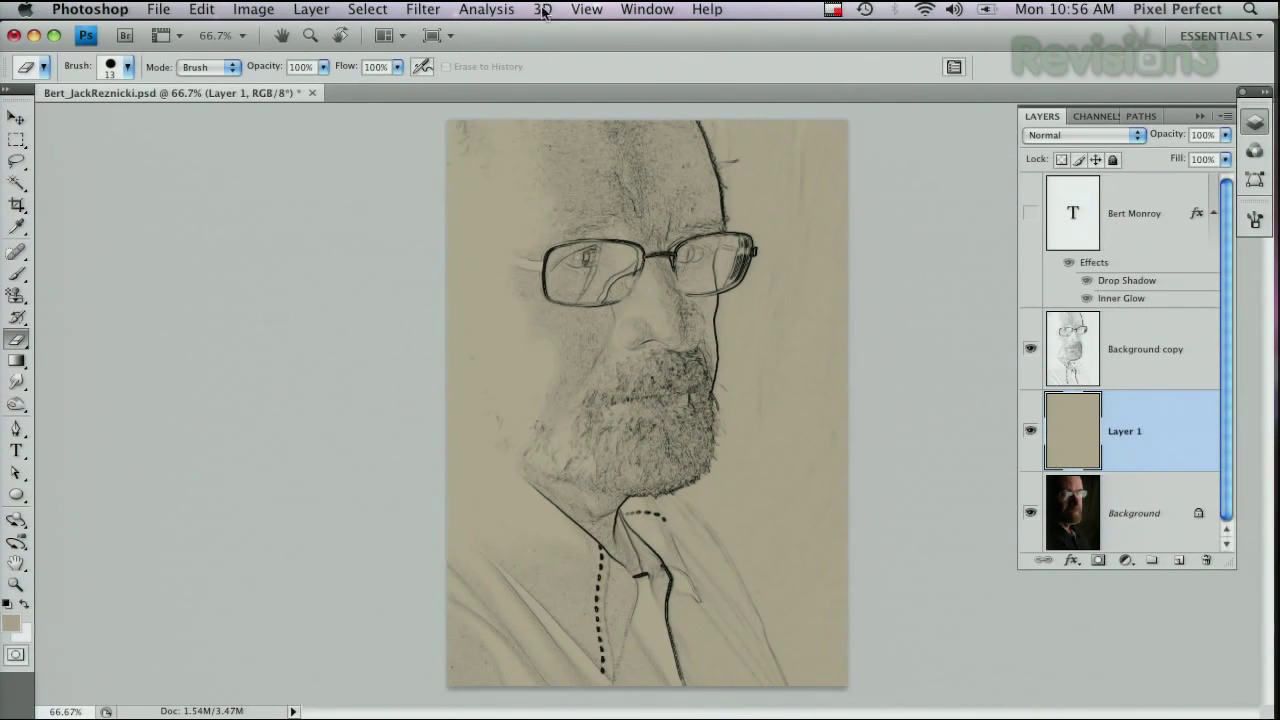
# Apply the Texturizer filter to Layer 1 with Canvas texture, 70% scaling, relief 12 and light from Top.
pyautogui.click(418, 10)
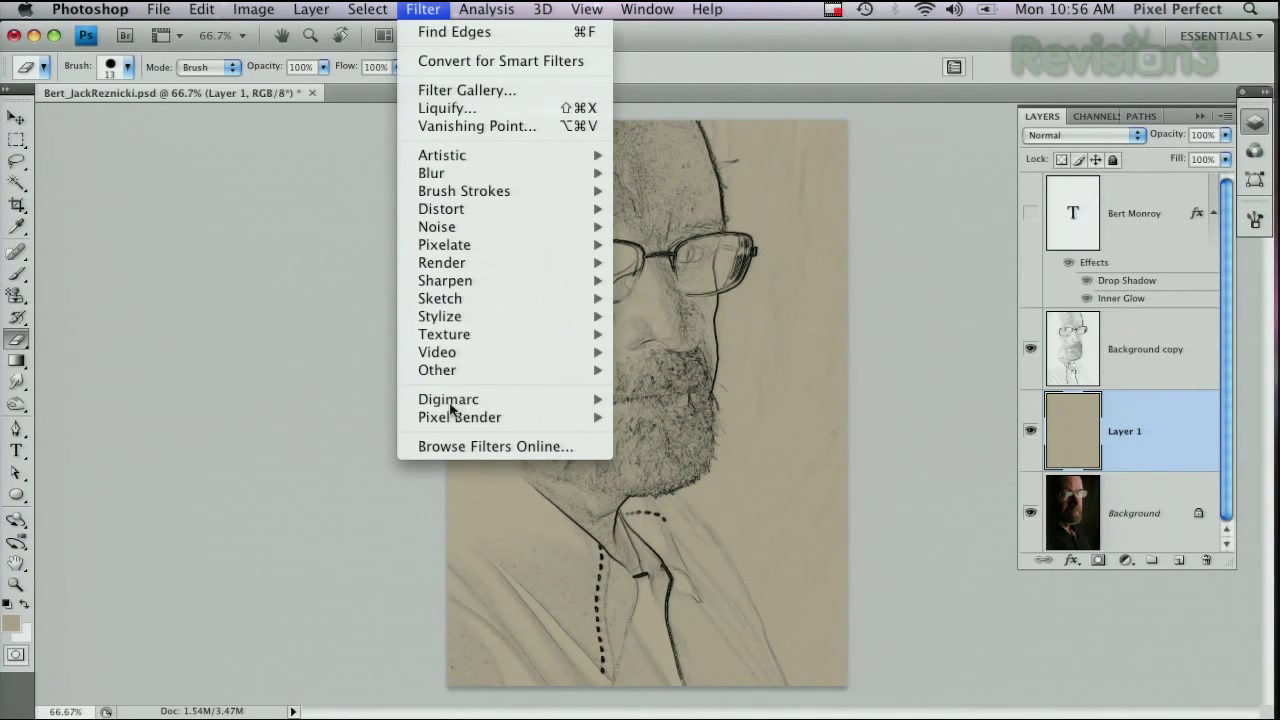
pyautogui.moveTo(496, 340)
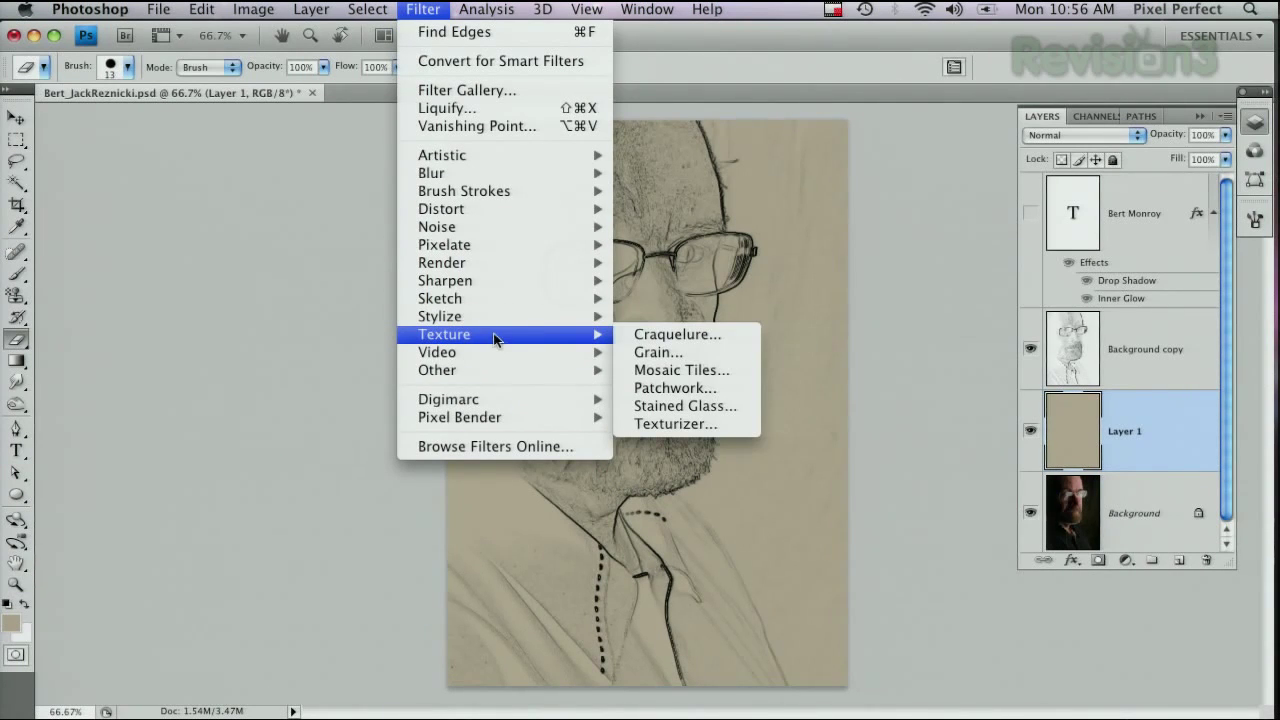
pyautogui.click(675, 424)
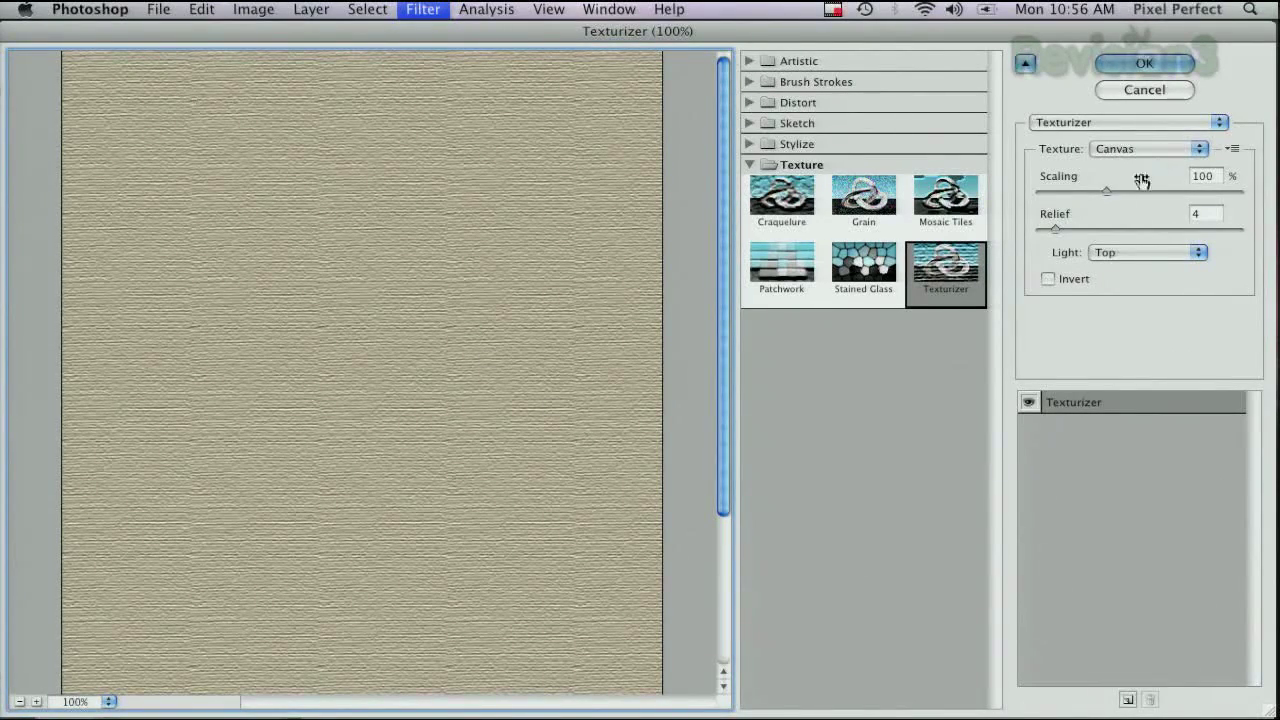
pyautogui.moveTo(1105, 188); pyautogui.dragTo(1090, 230)
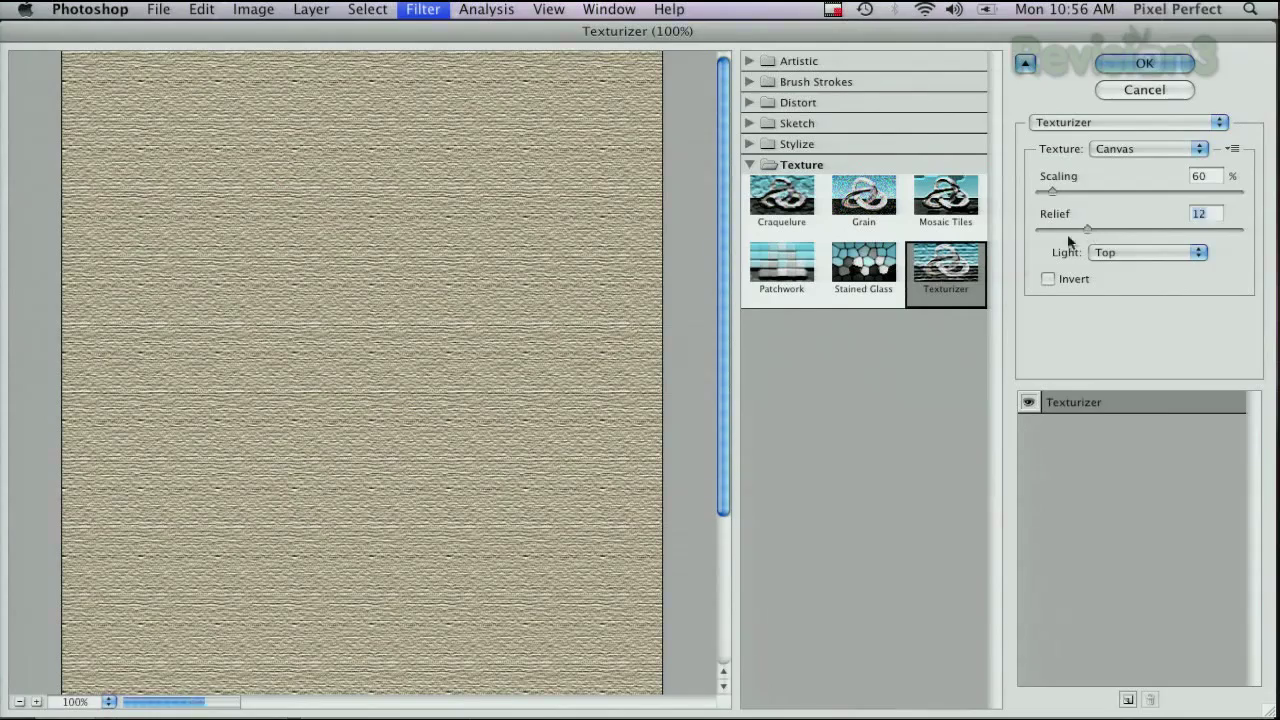
pyautogui.moveTo(1057, 191); pyautogui.dragTo(1070, 193)
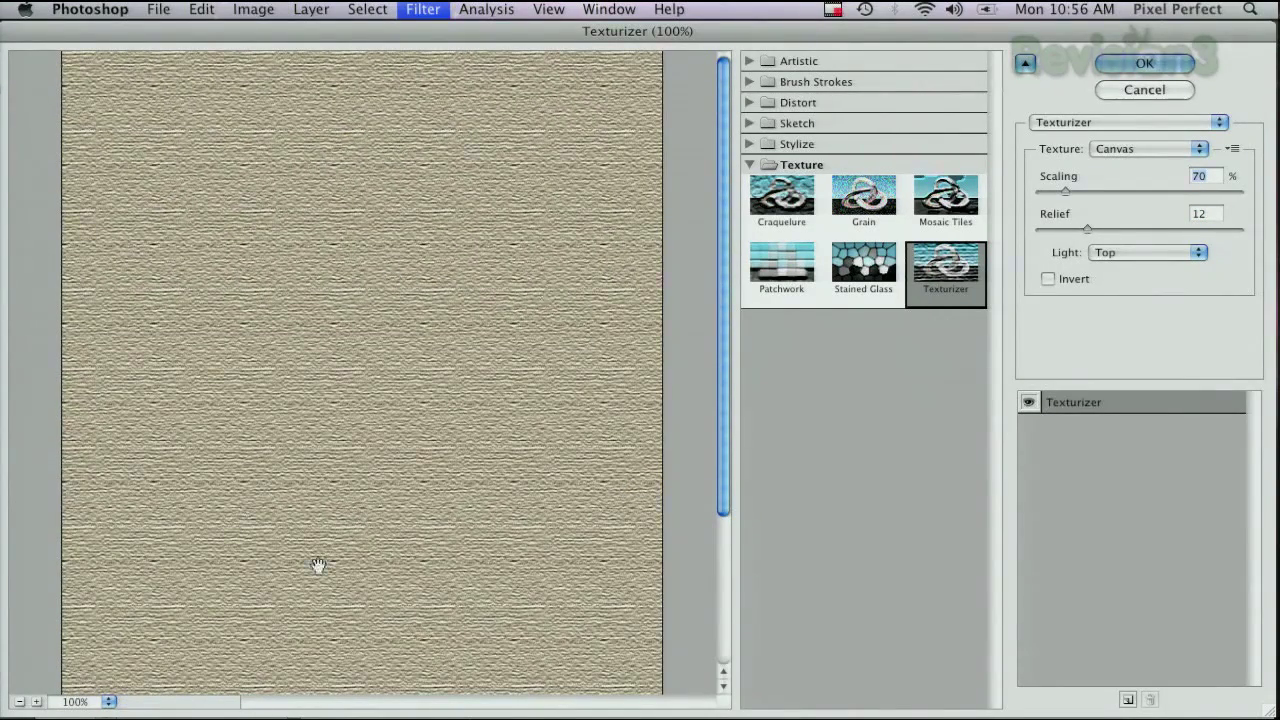
pyautogui.click(1133, 66)
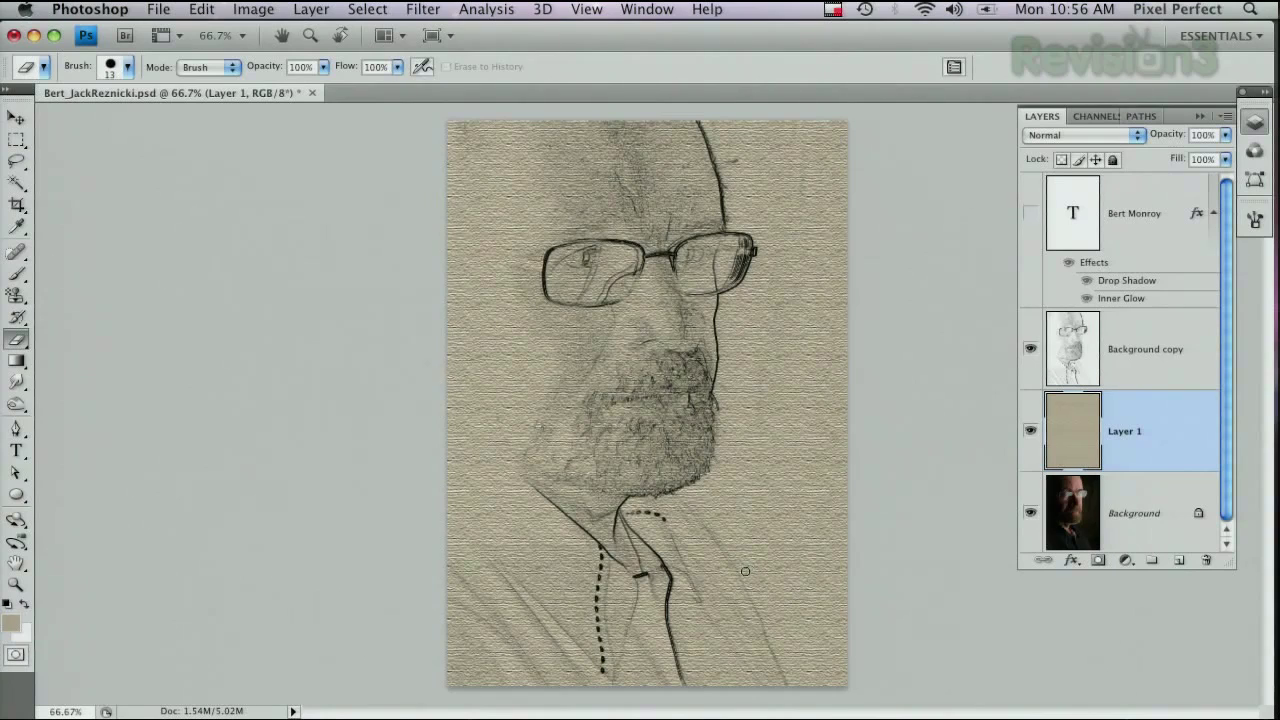
# Lower the Background copy layer's opacity to 86% and add an empty layer directly above Layer 1.
pyautogui.click(1145, 366)
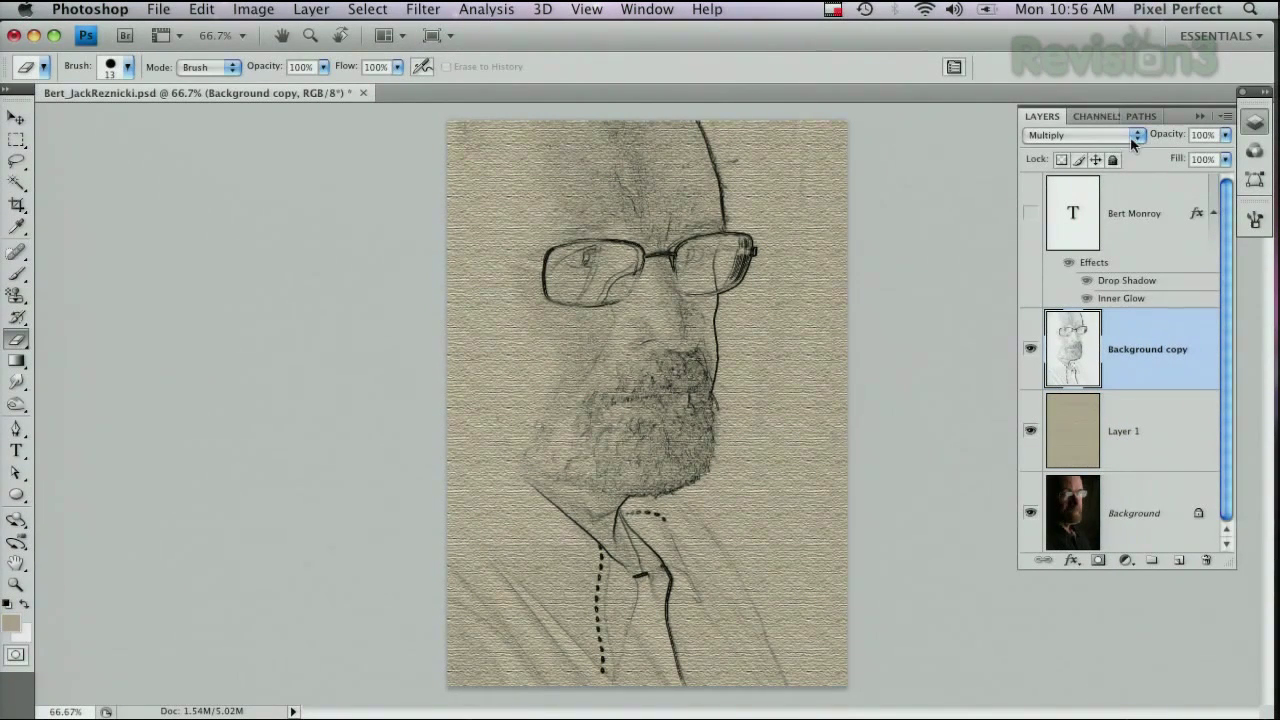
pyautogui.moveTo(1184, 137); pyautogui.dragTo(1174, 139)
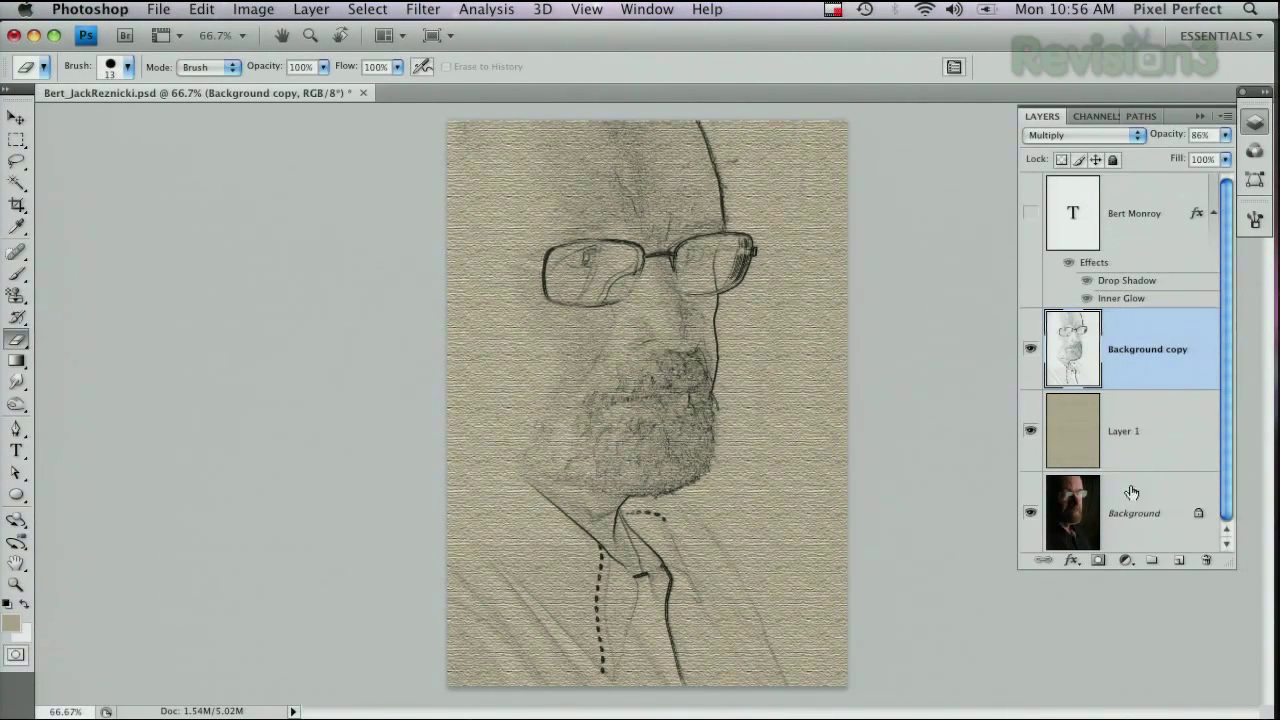
pyautogui.click(1157, 452)
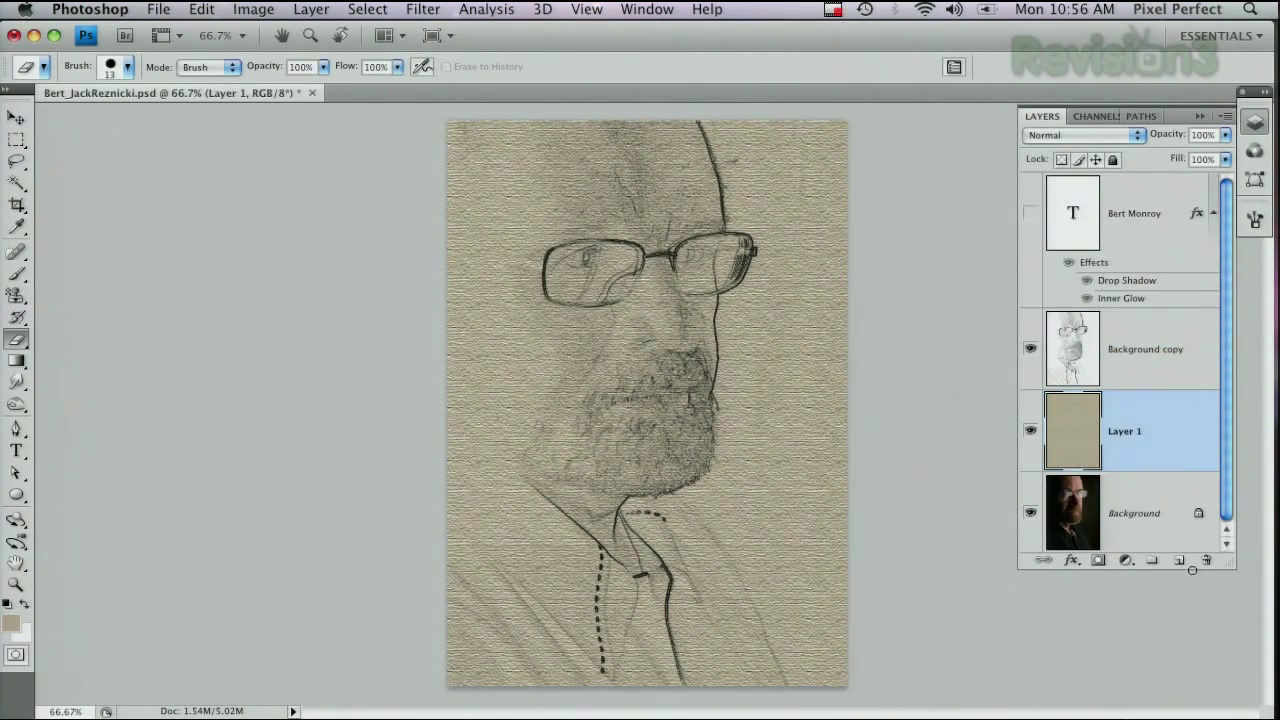
pyautogui.click(1180, 561)
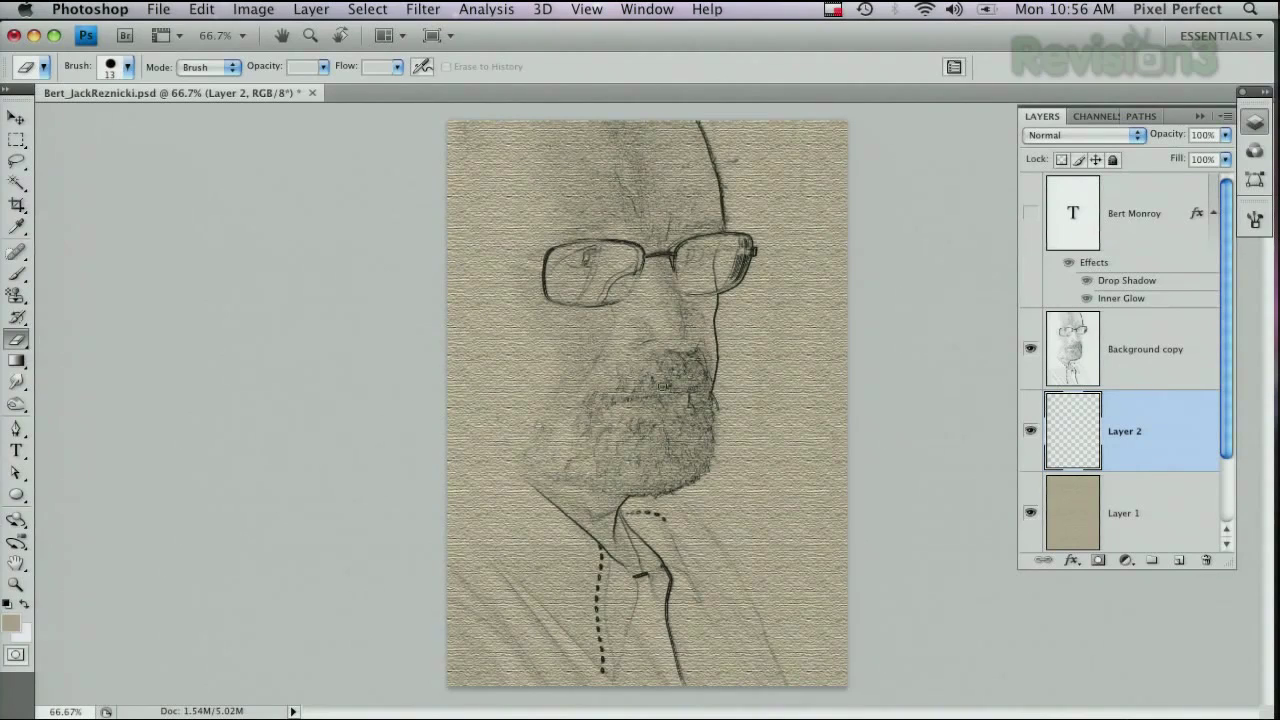
# Set up the Pattern Stamp tool with a soft 100 px brush at 0% hardness.
pyautogui.click(20, 294)
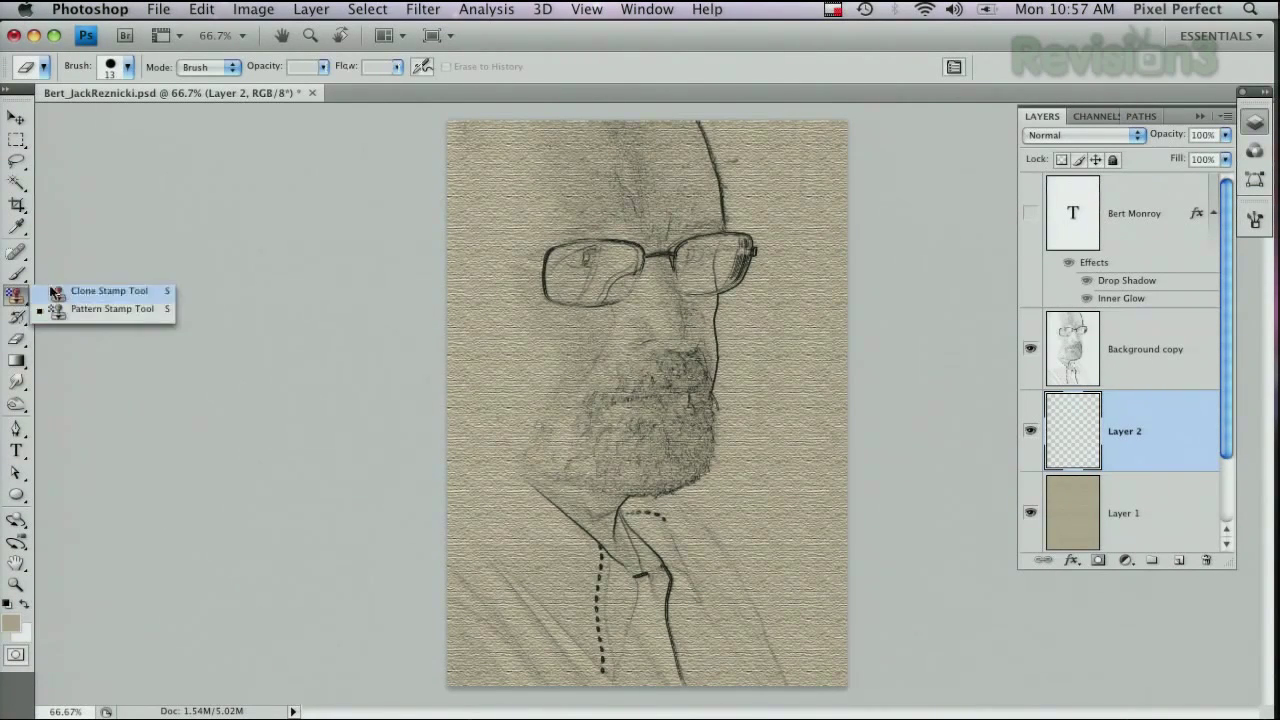
pyautogui.click(122, 317)
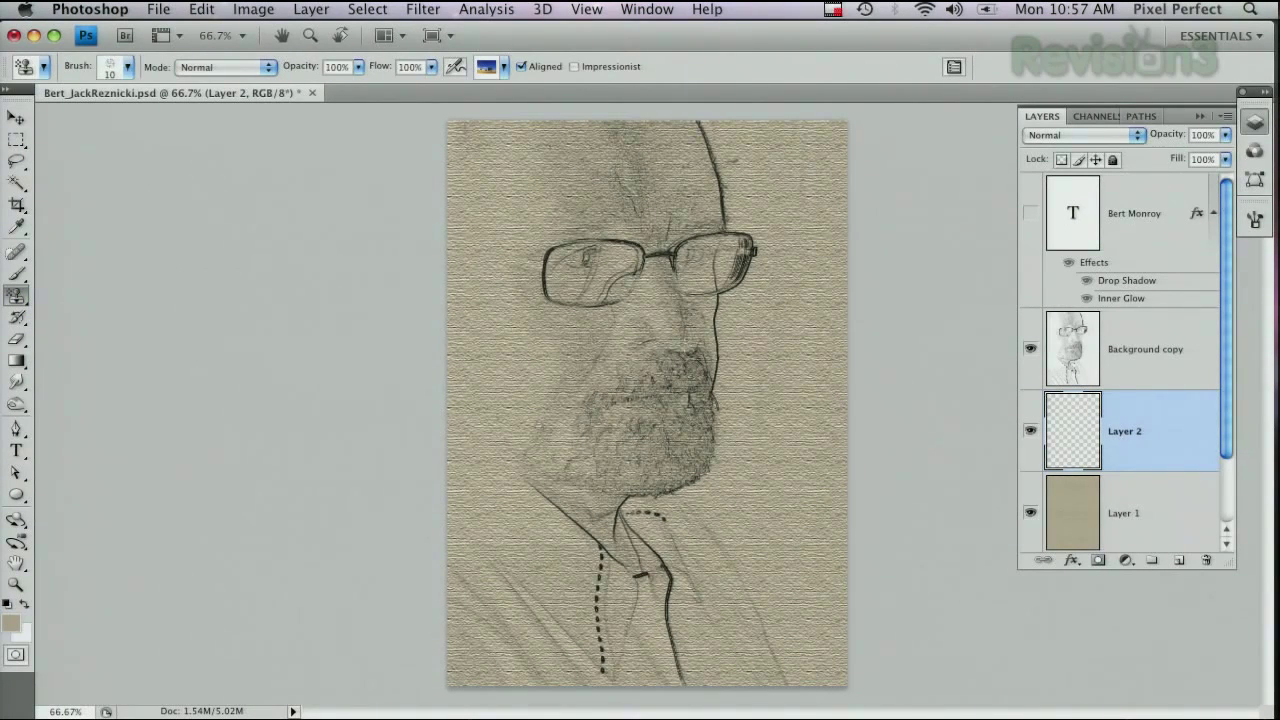
pyautogui.click(127, 67)
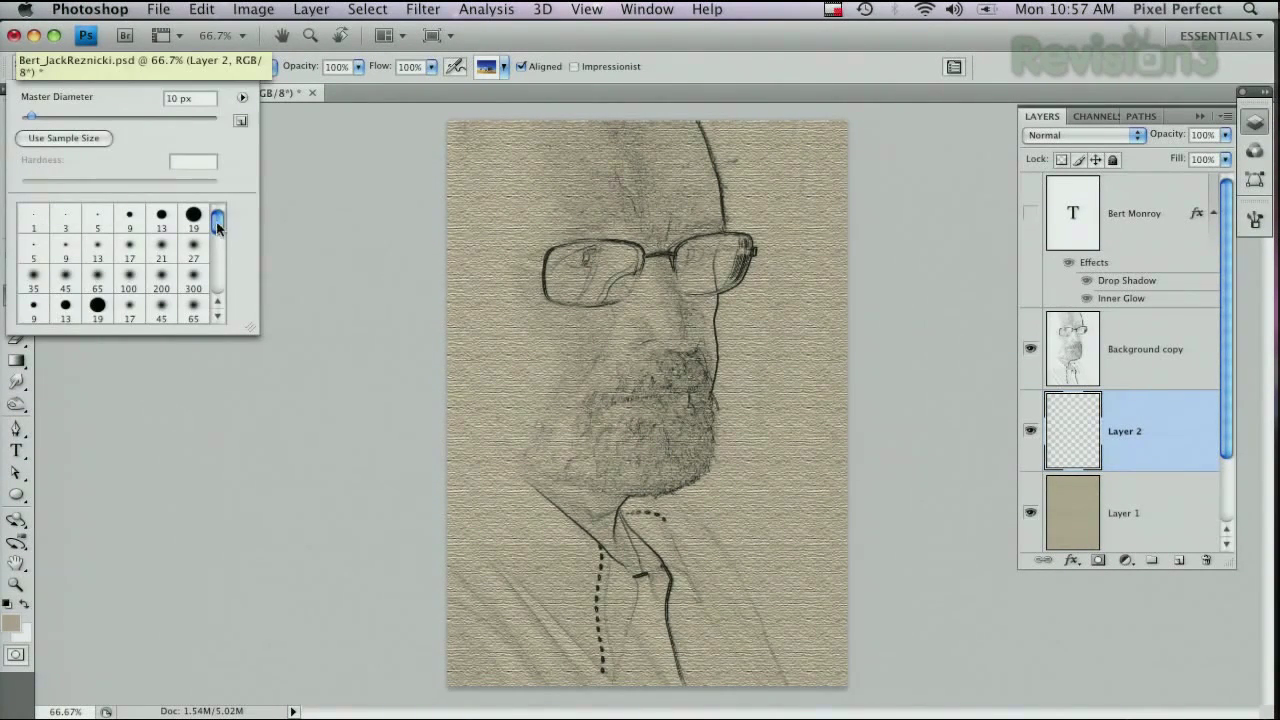
pyautogui.scroll(-1, 217, 228)
pyautogui.click(129, 250)
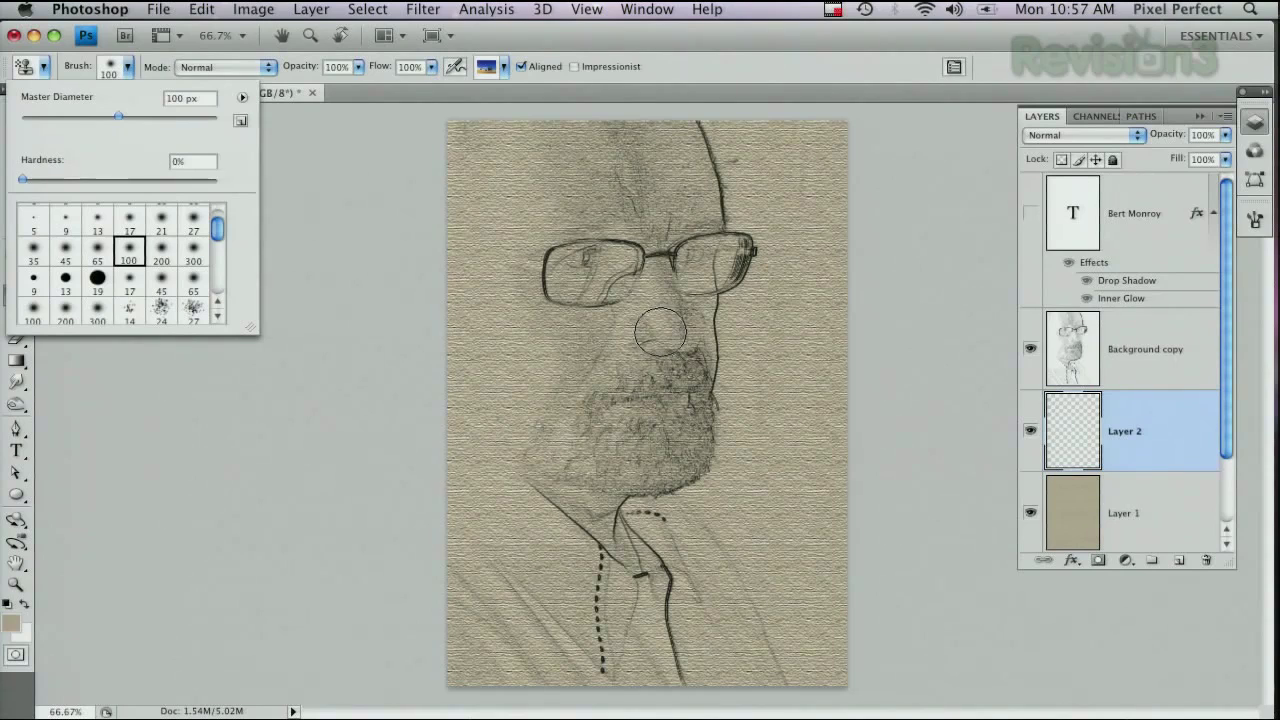
# Paint a test stroke of the current sky pattern from the glasses down into the beard and undo it.
pyautogui.click(690, 245)
pyautogui.moveTo(690, 245)
pyautogui.mouseDown()
pyautogui.moveTo(668, 380)
pyautogui.moveTo(637, 340)
pyautogui.moveTo(656, 433)
pyautogui.moveTo(617, 387)
pyautogui.moveTo(628, 443)
pyautogui.mouseUp()
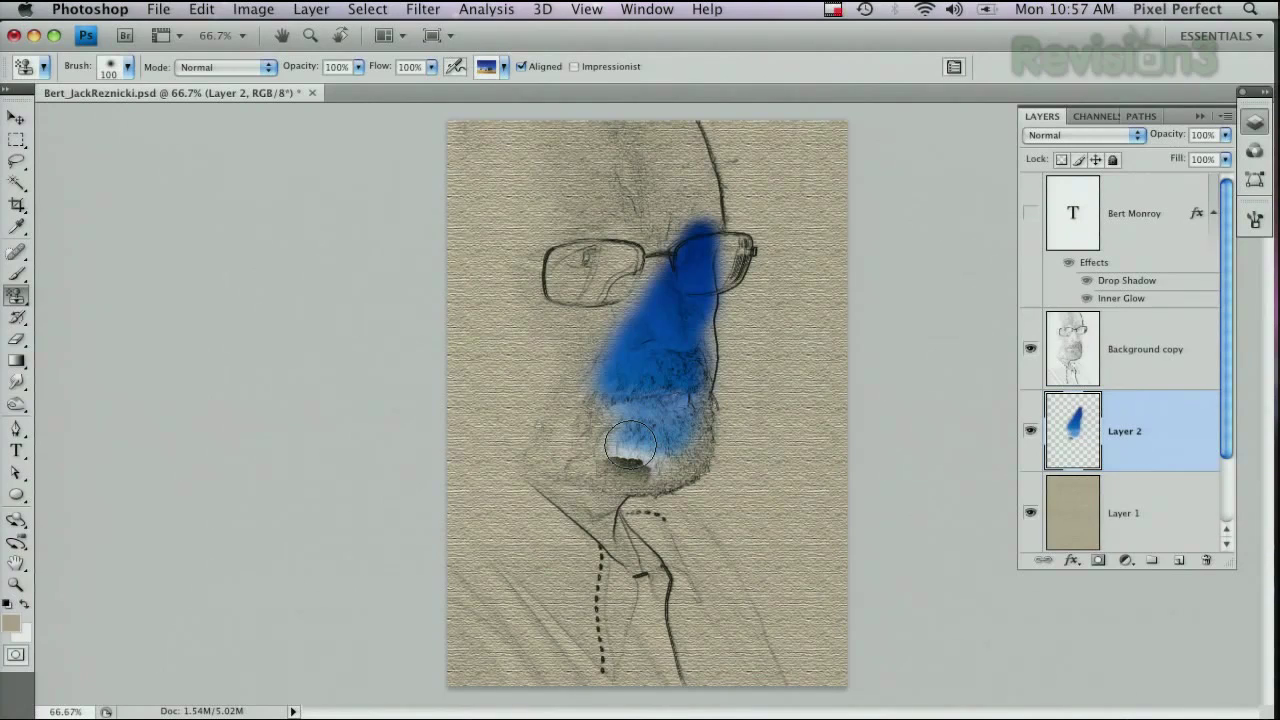
pyautogui.press('super+z')
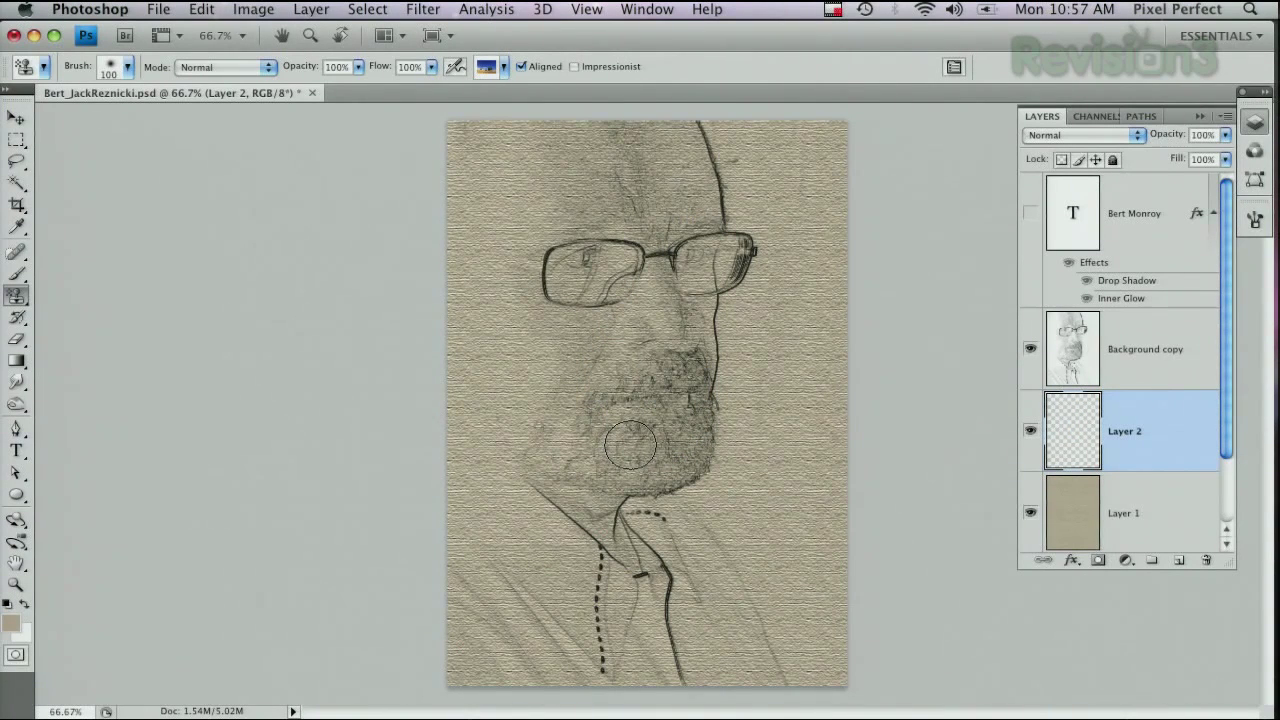
# Choose the saved portrait photo as the stamp pattern and set Layer 2's blending mode to Hard Light.
pyautogui.click(504, 67)
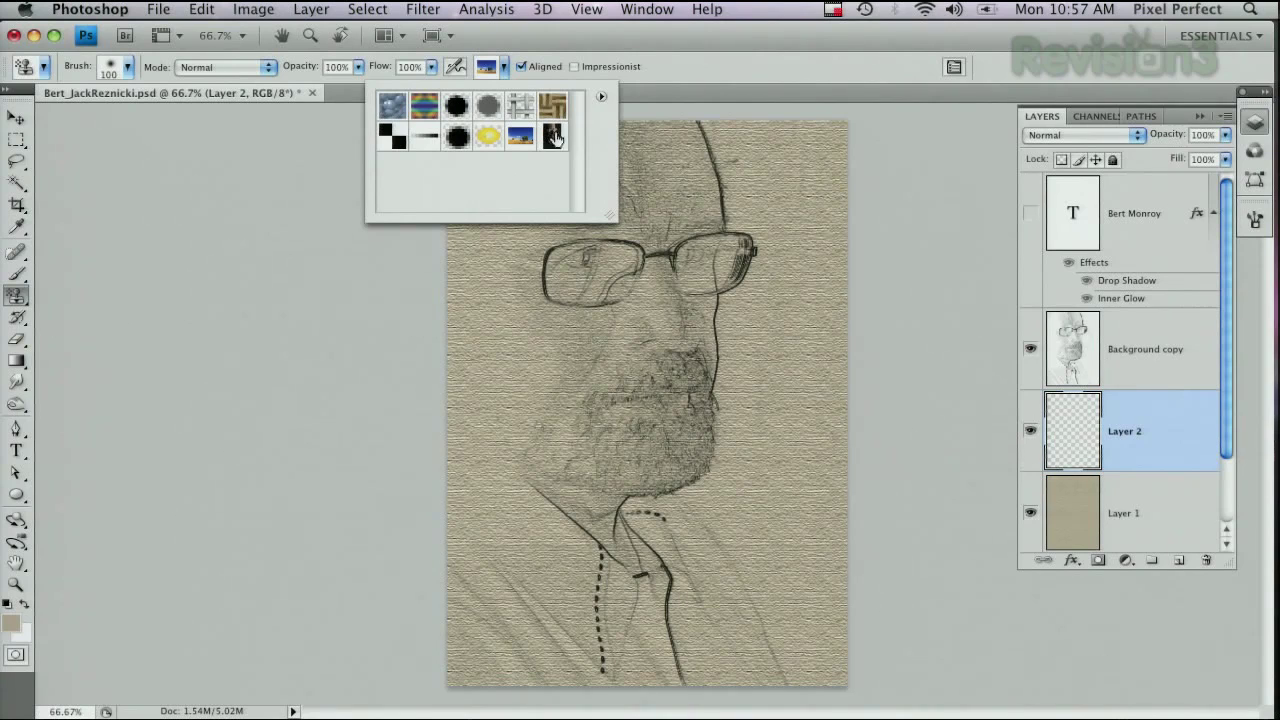
pyautogui.click(553, 138)
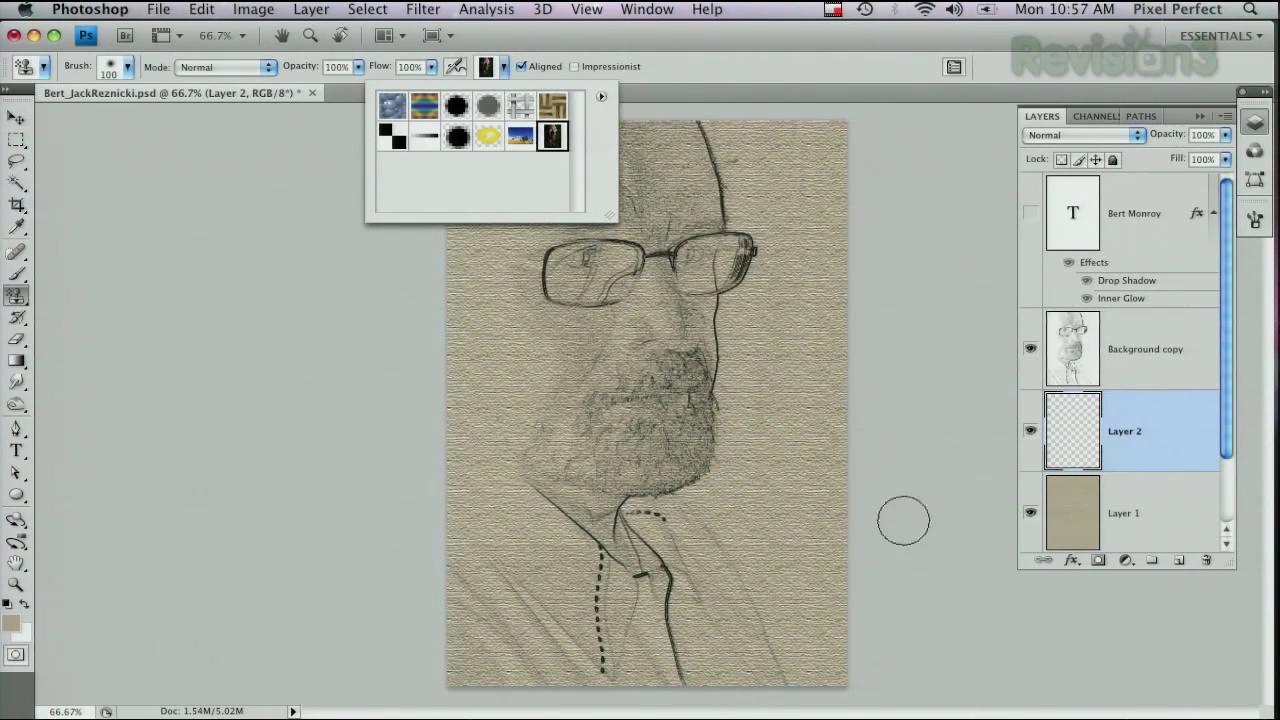
pyautogui.click(1166, 440)
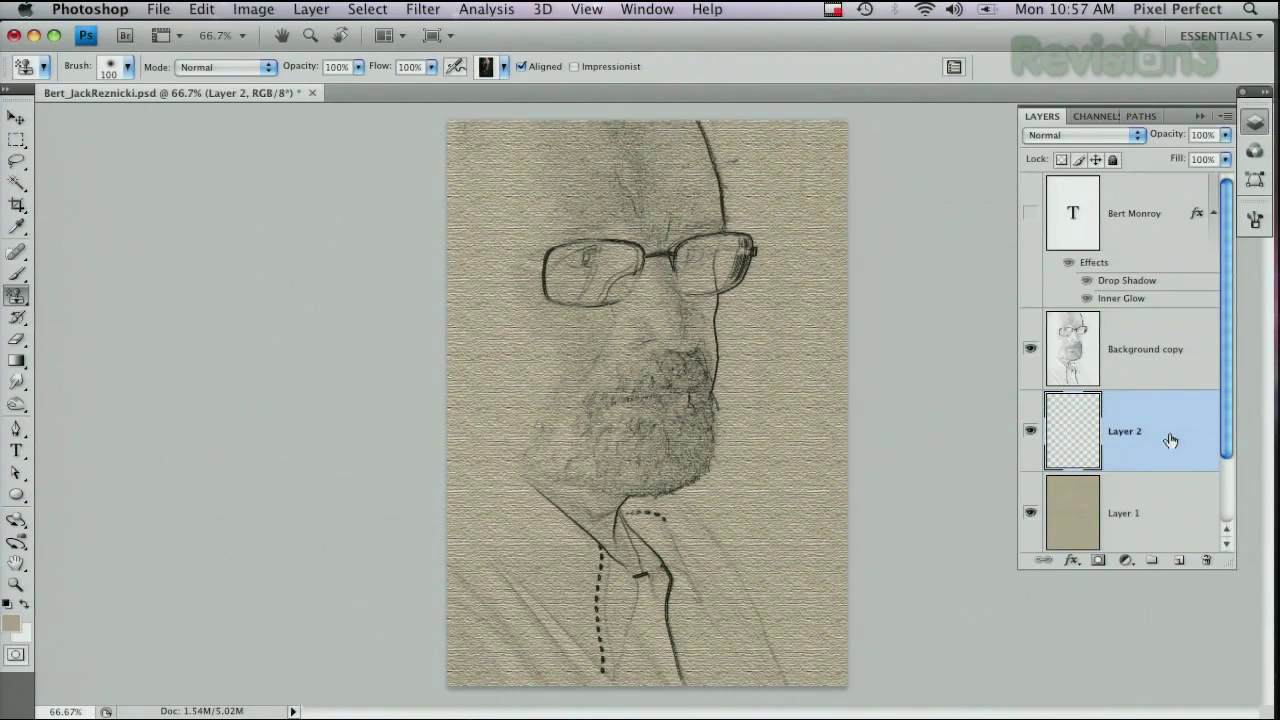
pyautogui.click(1094, 138)
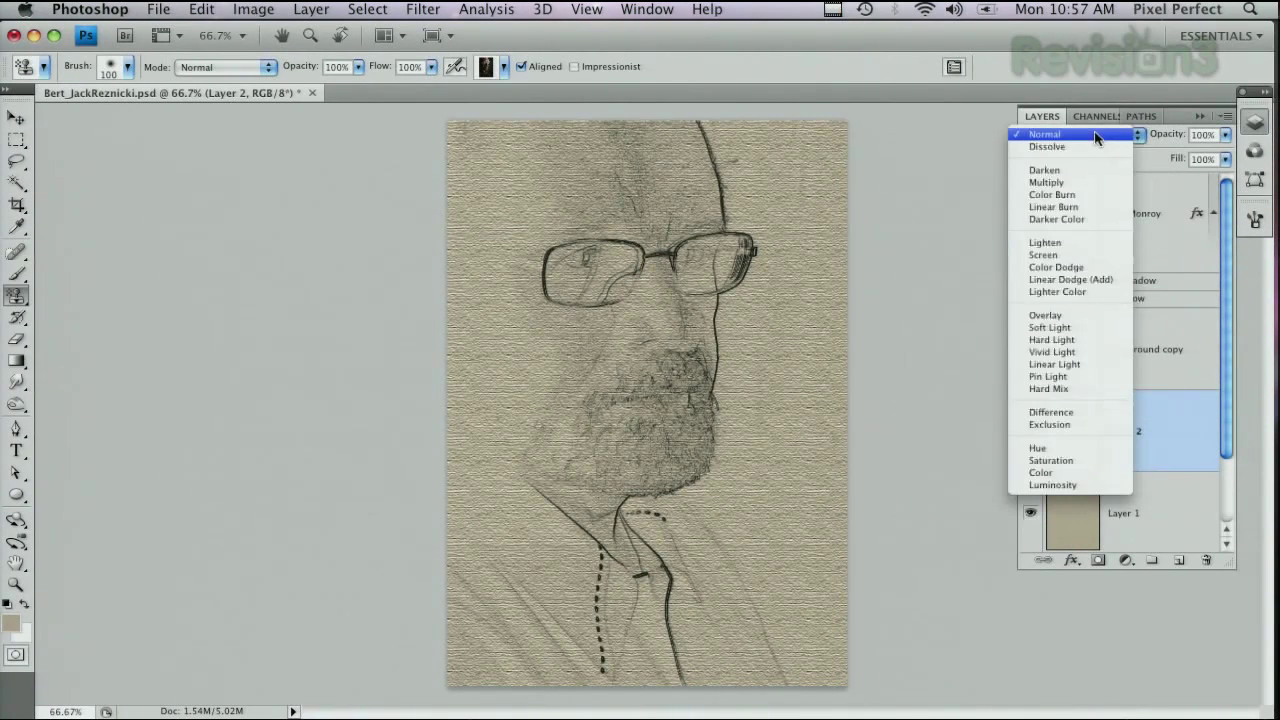
pyautogui.click(1076, 341)
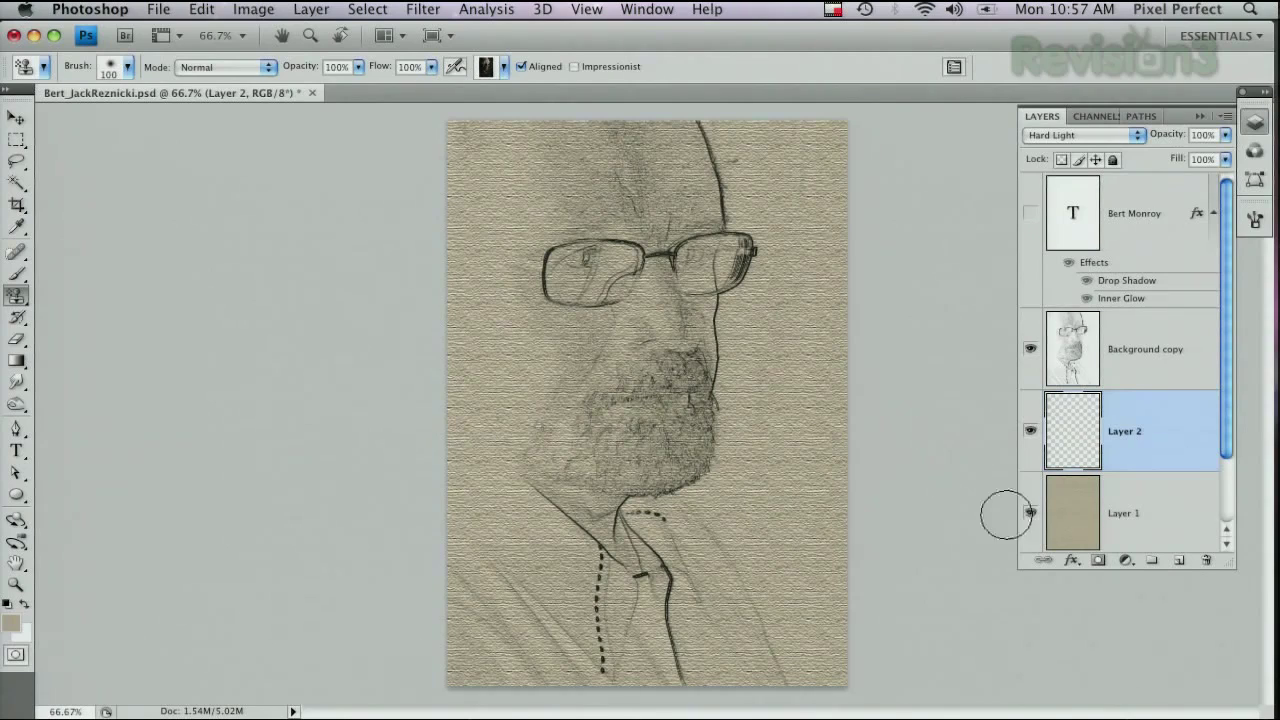
# Paint the portrait pattern over the face, beard, neck and shirt collar on Layer 2, and lower the layer's opacity to 52%.
pyautogui.moveTo(678, 238)
pyautogui.mouseDown()
pyautogui.moveTo(700, 255)
pyautogui.moveTo(665, 340)
pyautogui.moveTo(580, 260)
pyautogui.moveTo(565, 280)
pyautogui.moveTo(640, 385)
pyautogui.moveTo(600, 390)
pyautogui.moveTo(565, 420)
pyautogui.moveTo(610, 460)
pyautogui.moveTo(700, 450)
pyautogui.moveTo(706, 285)
pyautogui.moveTo(676, 234)
pyautogui.moveTo(634, 210)
pyautogui.moveTo(690, 160)
pyautogui.moveTo(618, 446)
pyautogui.moveTo(628, 600)
pyautogui.moveTo(612, 650)
pyautogui.moveTo(595, 610)
pyautogui.moveTo(598, 568)
pyautogui.moveTo(655, 560)
pyautogui.moveTo(690, 620)
pyautogui.moveTo(720, 640)
pyautogui.moveTo(557, 498)
pyautogui.moveTo(560, 550)
pyautogui.moveTo(672, 620)
pyautogui.moveTo(558, 485)
pyautogui.moveTo(544, 538)
pyautogui.moveTo(590, 440)
pyautogui.moveTo(590, 220)
pyautogui.moveTo(545, 290)
pyautogui.moveTo(555, 313)
pyautogui.moveTo(594, 309)
pyautogui.mouseUp()
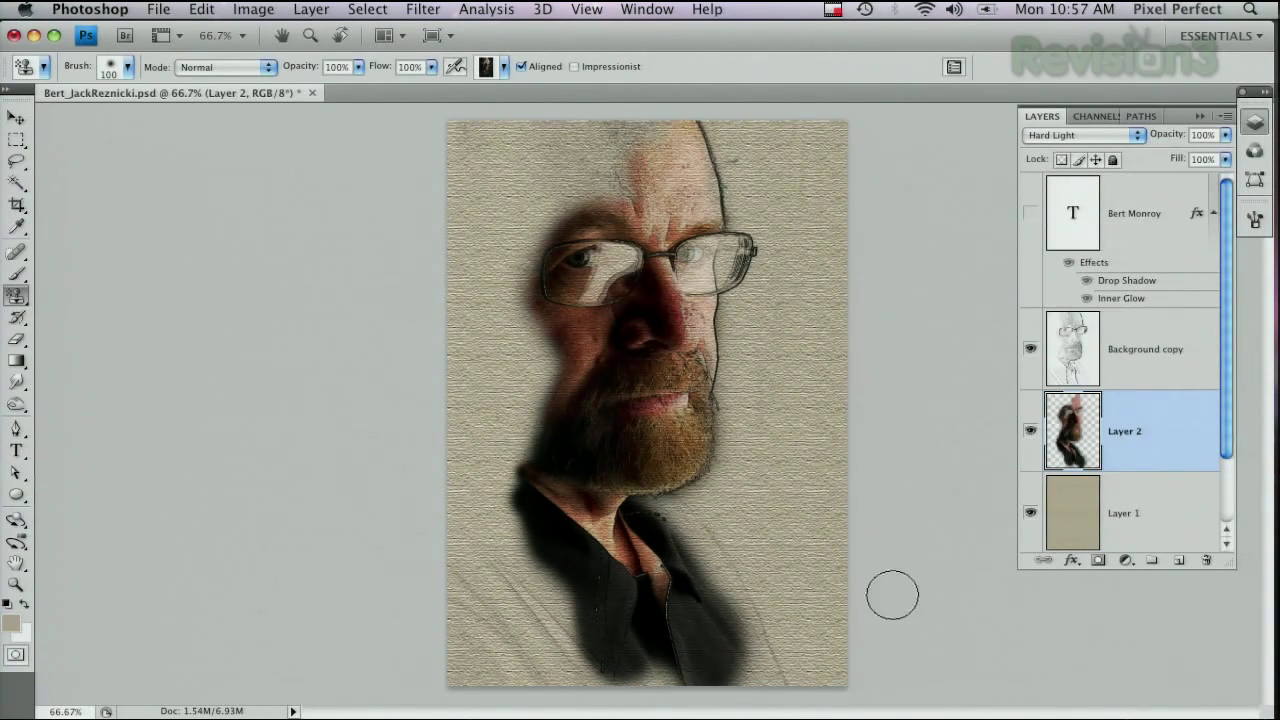
pyautogui.moveTo(1184, 138); pyautogui.dragTo(1163, 138)
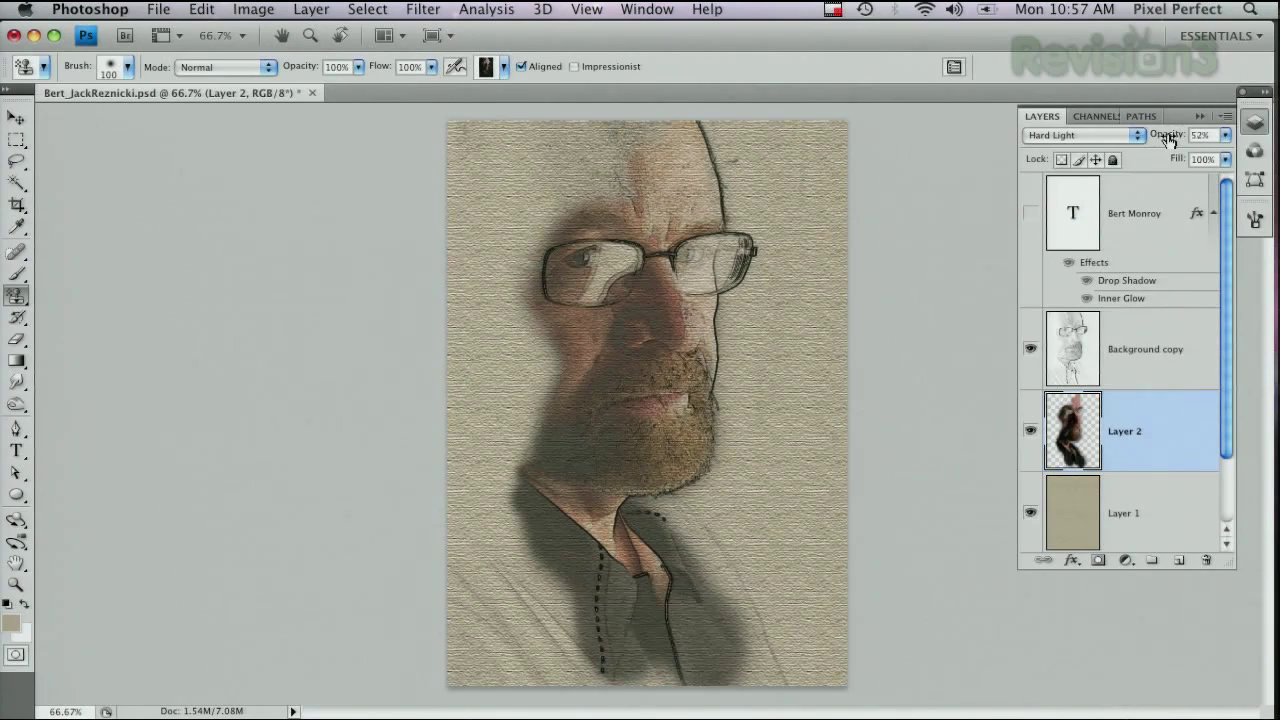
# Erase the lower edges of the painted shirt on Layer 2 with a soft 100 px Eraser brush.
pyautogui.click(17, 340)
pyautogui.click(127, 67)
pyautogui.click(129, 252)
pyautogui.moveTo(739, 601)
pyautogui.mouseDown()
pyautogui.moveTo(733, 668)
pyautogui.moveTo(723, 658)
pyautogui.moveTo(741, 597)
pyautogui.moveTo(722, 667)
pyautogui.moveTo(736, 568)
pyautogui.moveTo(687, 690)
pyautogui.mouseUp()
pyautogui.moveTo(590, 675)
pyautogui.mouseDown()
pyautogui.moveTo(742, 620)
pyautogui.moveTo(655, 689)
pyautogui.mouseUp()
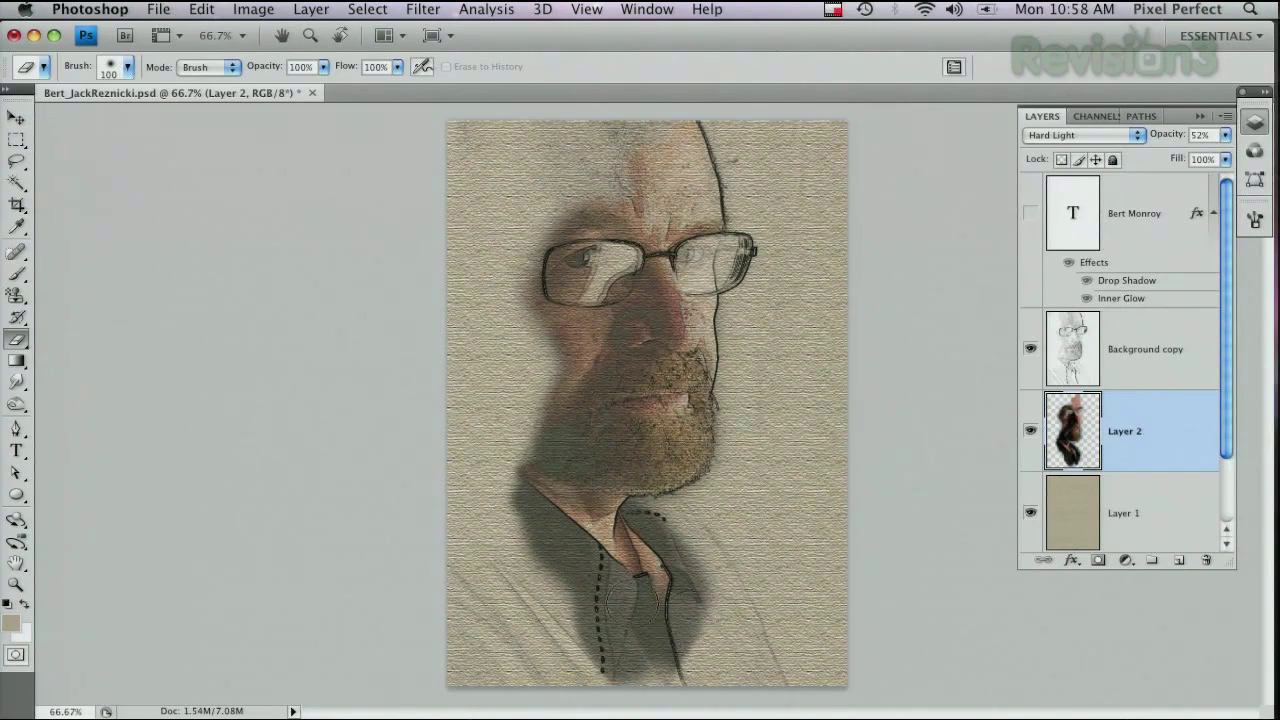
# Smudge the painted color outward along the shaded side of the face and both shirt edges with a soft 100 px brush at 50% strength.
pyautogui.click(16, 382)
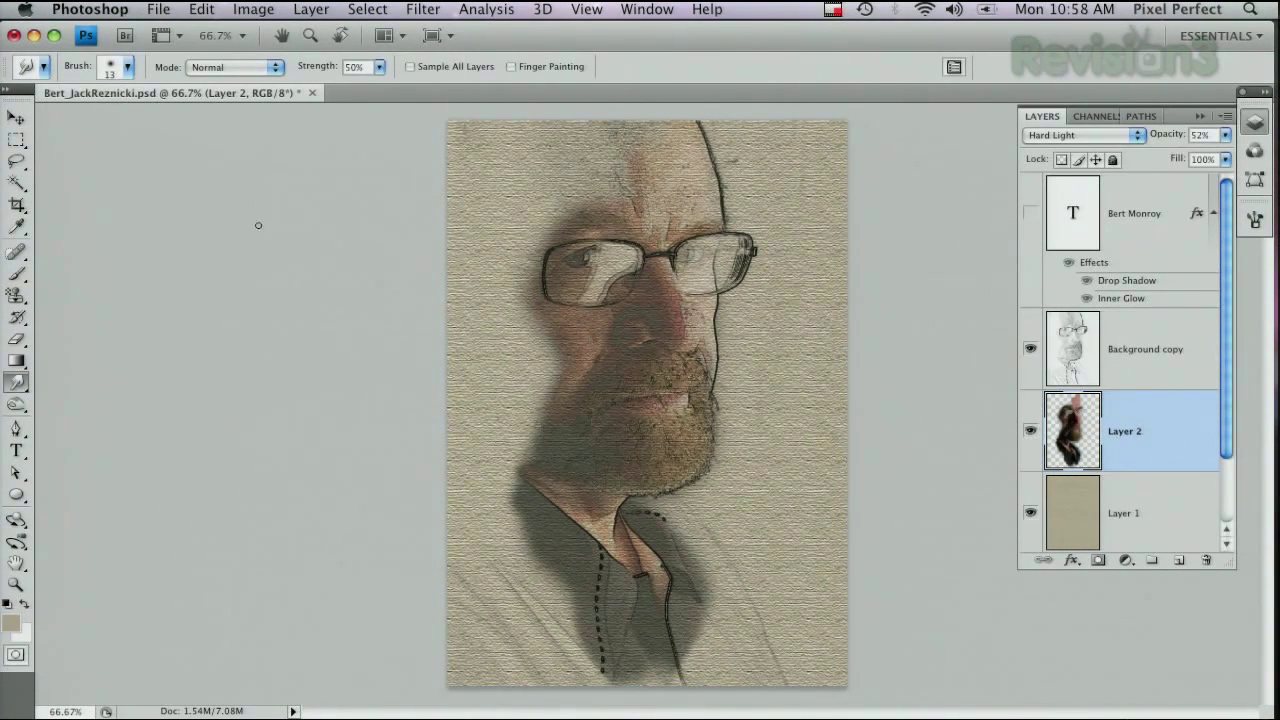
pyautogui.click(128, 66)
pyautogui.click(161, 250)
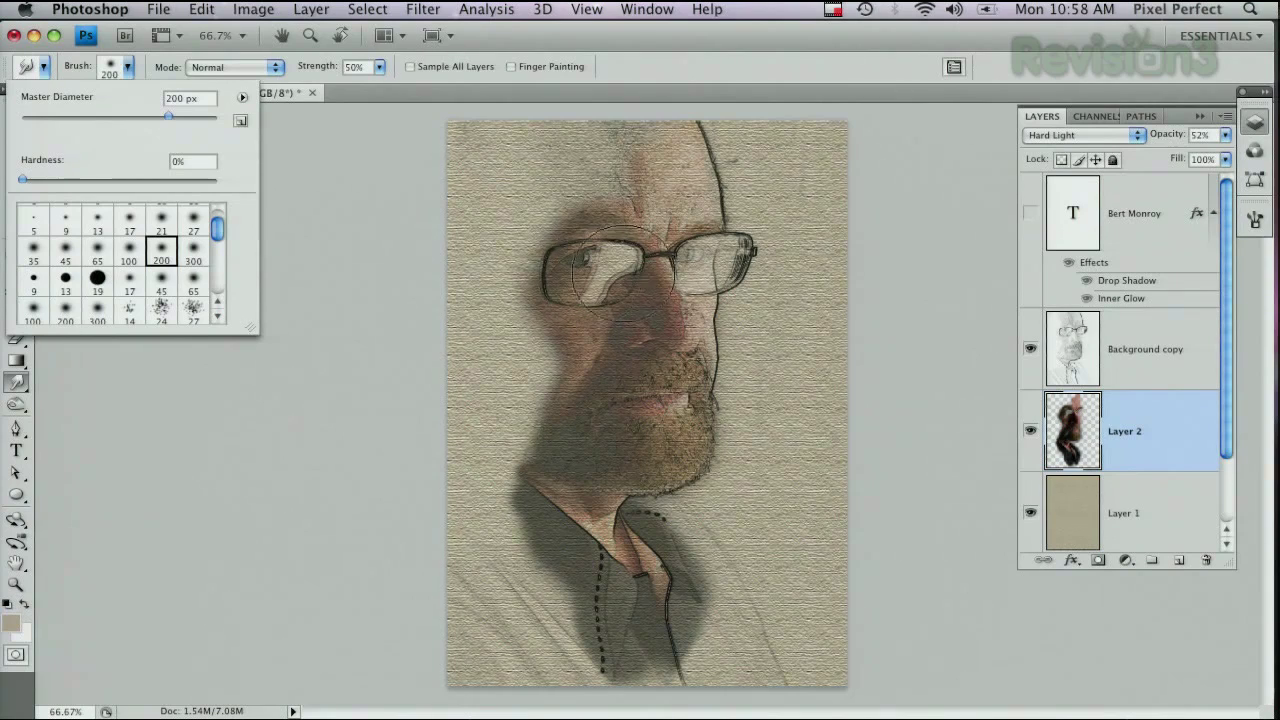
pyautogui.click(128, 250)
pyautogui.press('Return')
pyautogui.moveTo(583, 207)
pyautogui.mouseDown()
pyautogui.moveTo(579, 158)
pyautogui.moveTo(540, 236)
pyautogui.mouseUp()
pyautogui.moveTo(584, 275); pyautogui.dragTo(535, 302)
pyautogui.moveTo(553, 344)
pyautogui.mouseDown()
pyautogui.moveTo(513, 384)
pyautogui.moveTo(577, 362)
pyautogui.moveTo(518, 388)
pyautogui.moveTo(558, 432)
pyautogui.moveTo(538, 404)
pyautogui.moveTo(554, 466)
pyautogui.moveTo(513, 456)
pyautogui.mouseUp()
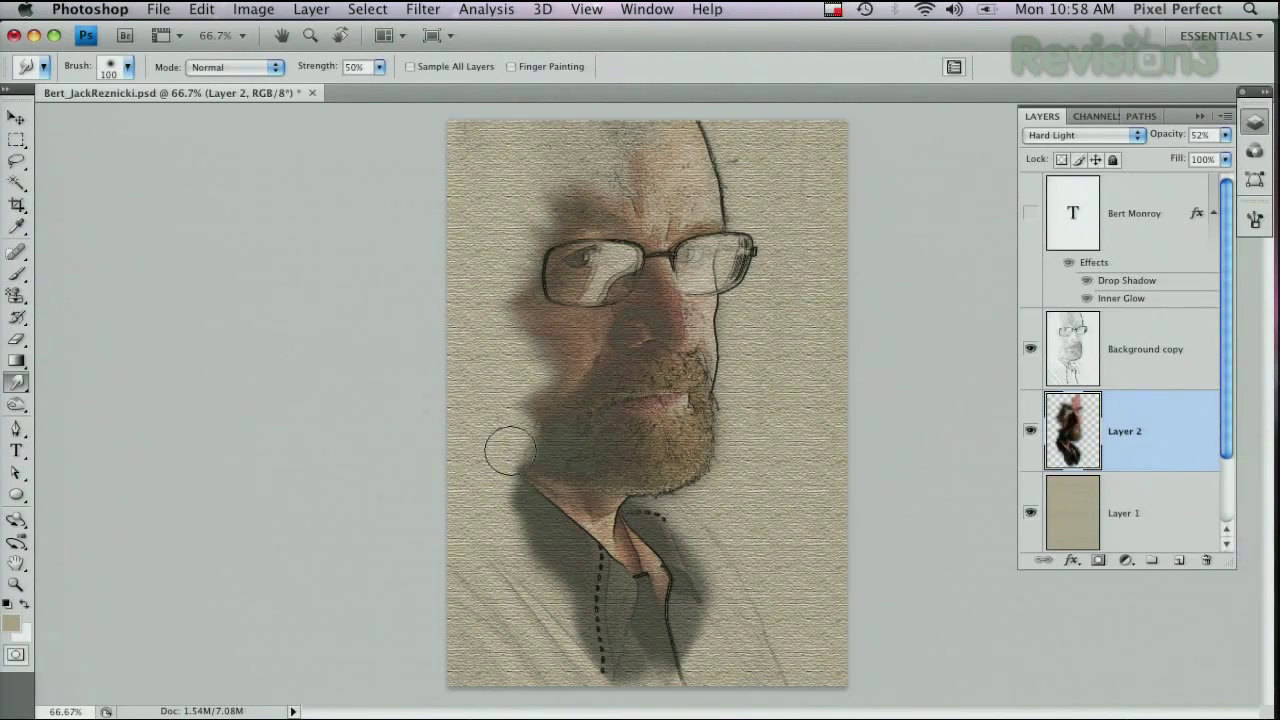
pyautogui.moveTo(527, 520); pyautogui.dragTo(507, 506)
pyautogui.moveTo(543, 557); pyautogui.dragTo(522, 550)
pyautogui.moveTo(567, 587); pyautogui.dragTo(546, 646)
pyautogui.moveTo(684, 640)
pyautogui.mouseDown()
pyautogui.moveTo(724, 647)
pyautogui.moveTo(748, 624)
pyautogui.moveTo(728, 603)
pyautogui.mouseUp()
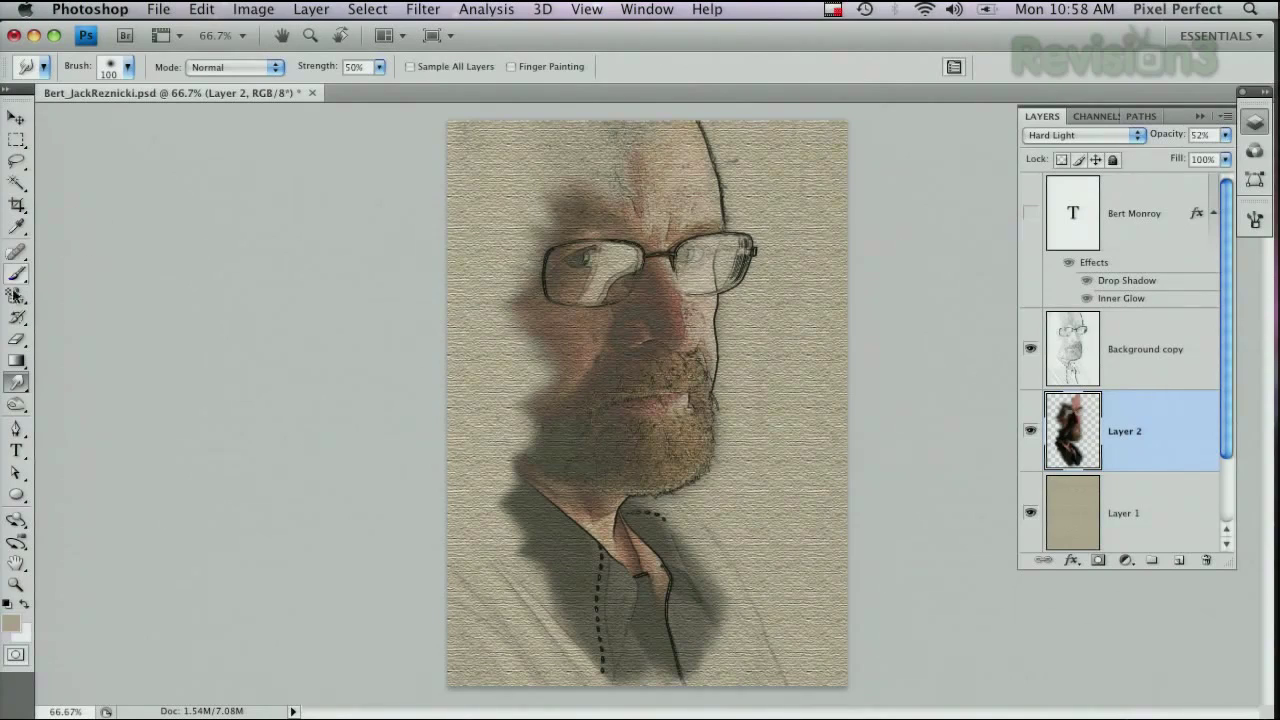
# Reduce the Smudge brush to 30 px and smear finer strokes along the color's edge beside the forehead, cheek and collar.
pyautogui.click(128, 68)
pyautogui.moveTo(121, 118); pyautogui.dragTo(49, 128)
pyautogui.click(557, 183)
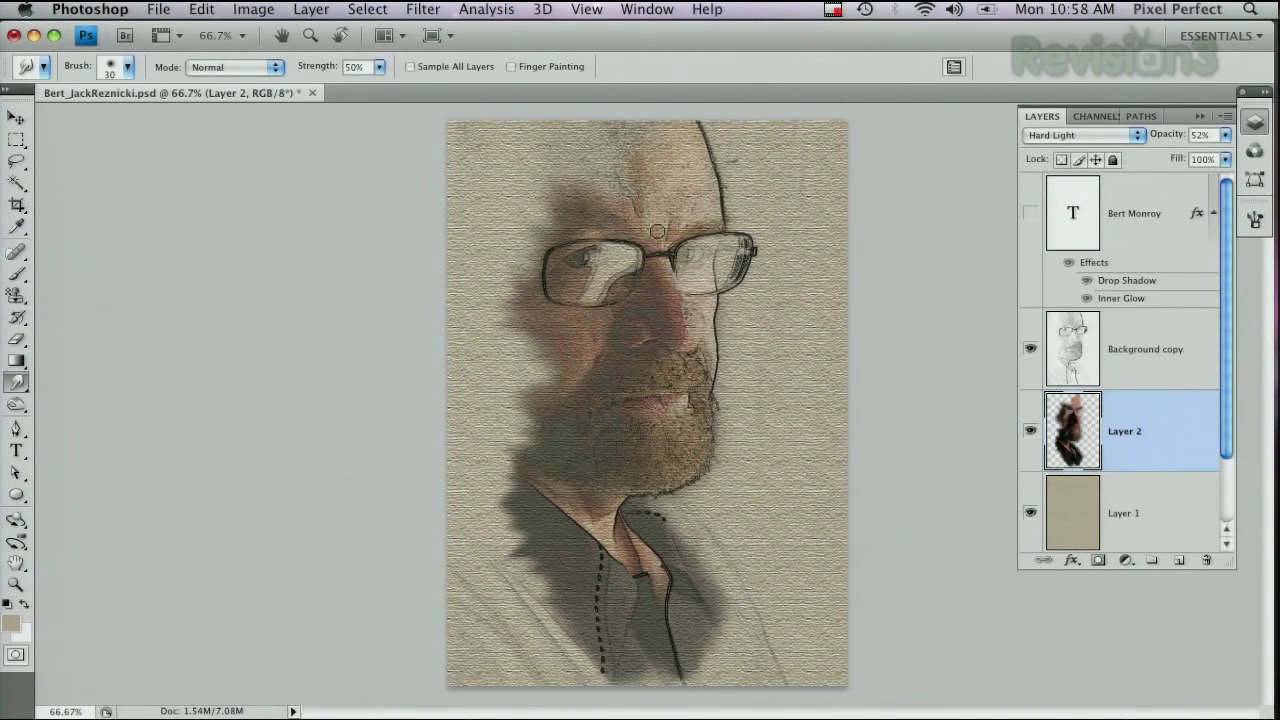
# Make the text layer visible and add an empty layer directly above Layer 1.
pyautogui.click(1031, 216)
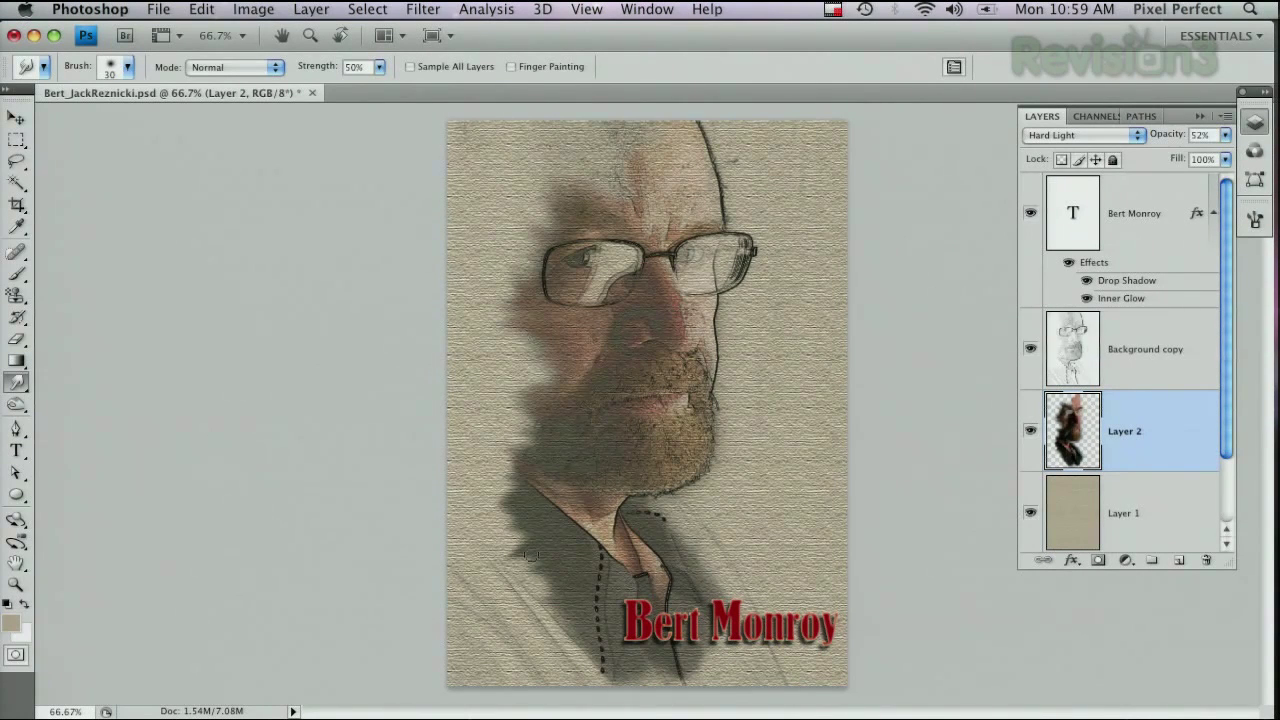
pyautogui.click(1172, 522)
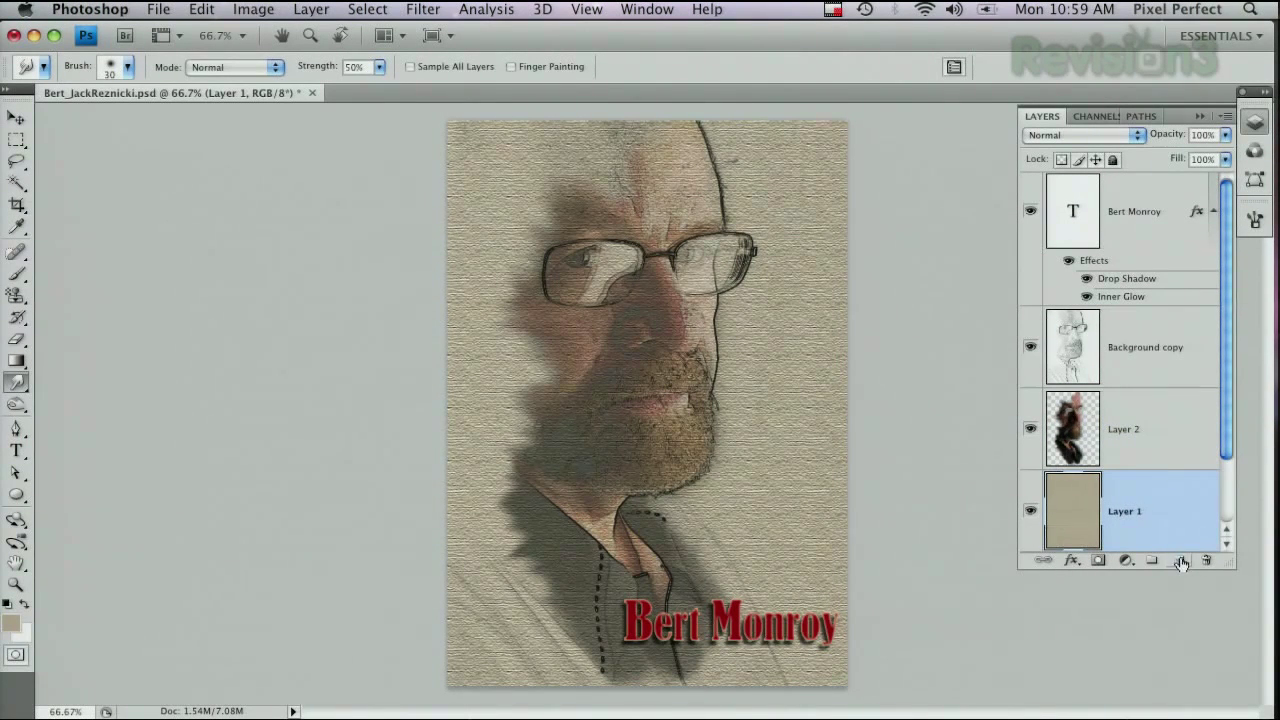
pyautogui.click(1180, 561)
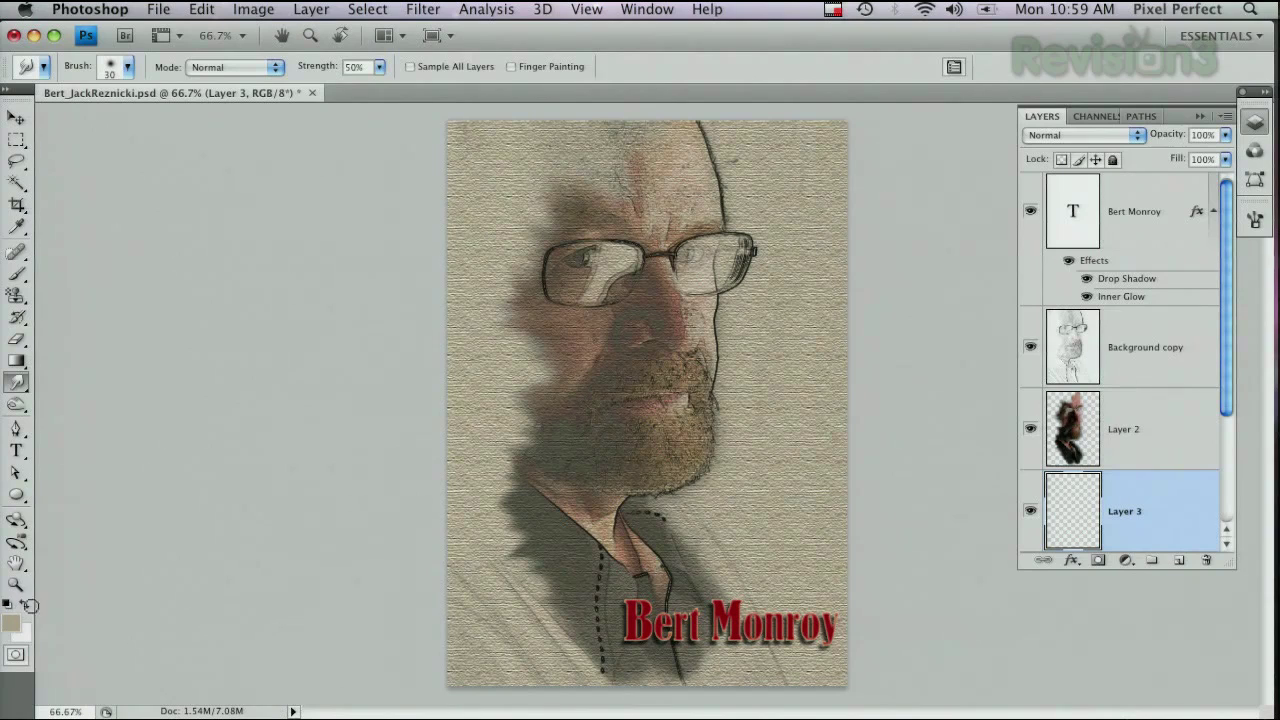
# Set the foreground to white and the background to black, and ready a radial black-to-white gradient for Layer 3.
pyautogui.press('d')
pyautogui.click(25, 604)
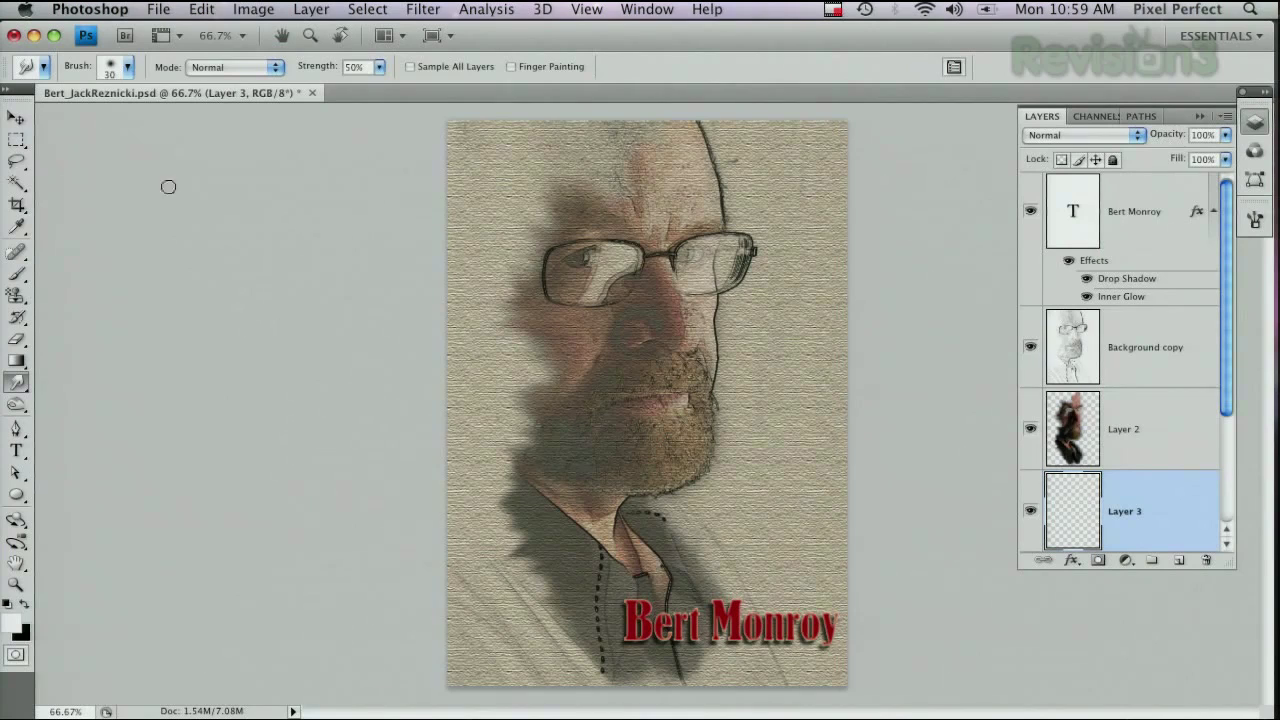
pyautogui.click(17, 361)
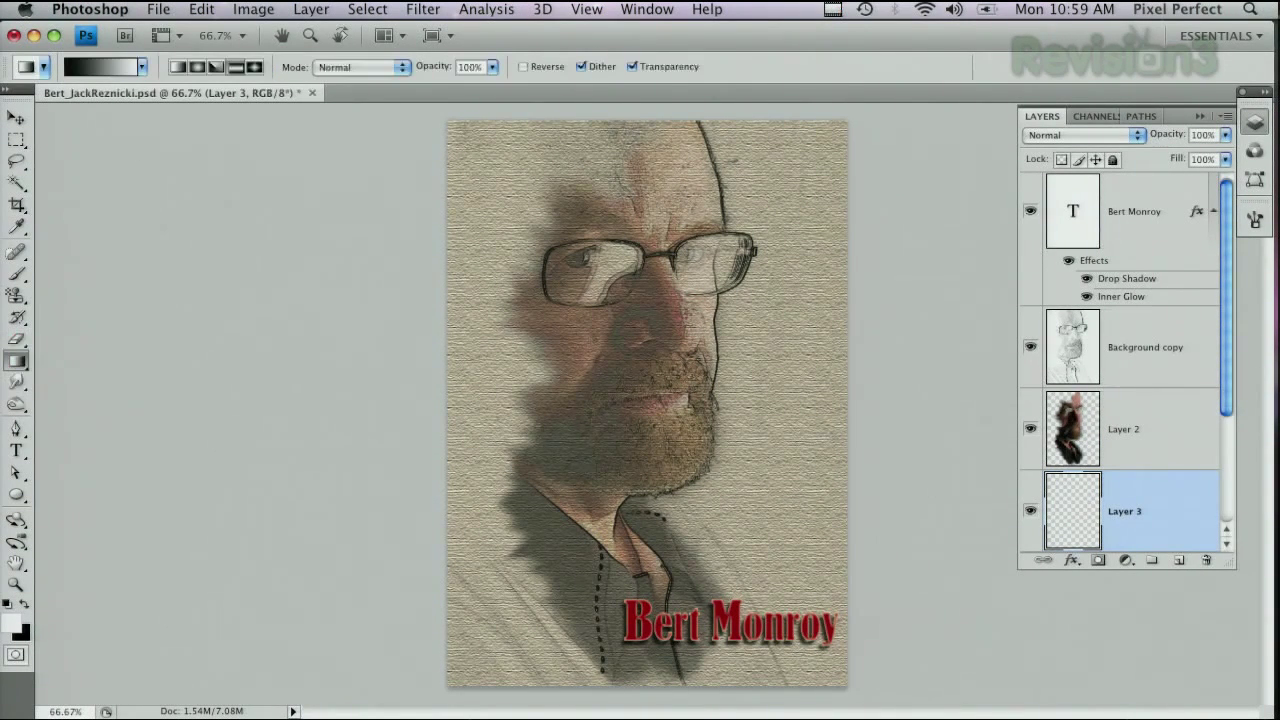
pyautogui.click(199, 69)
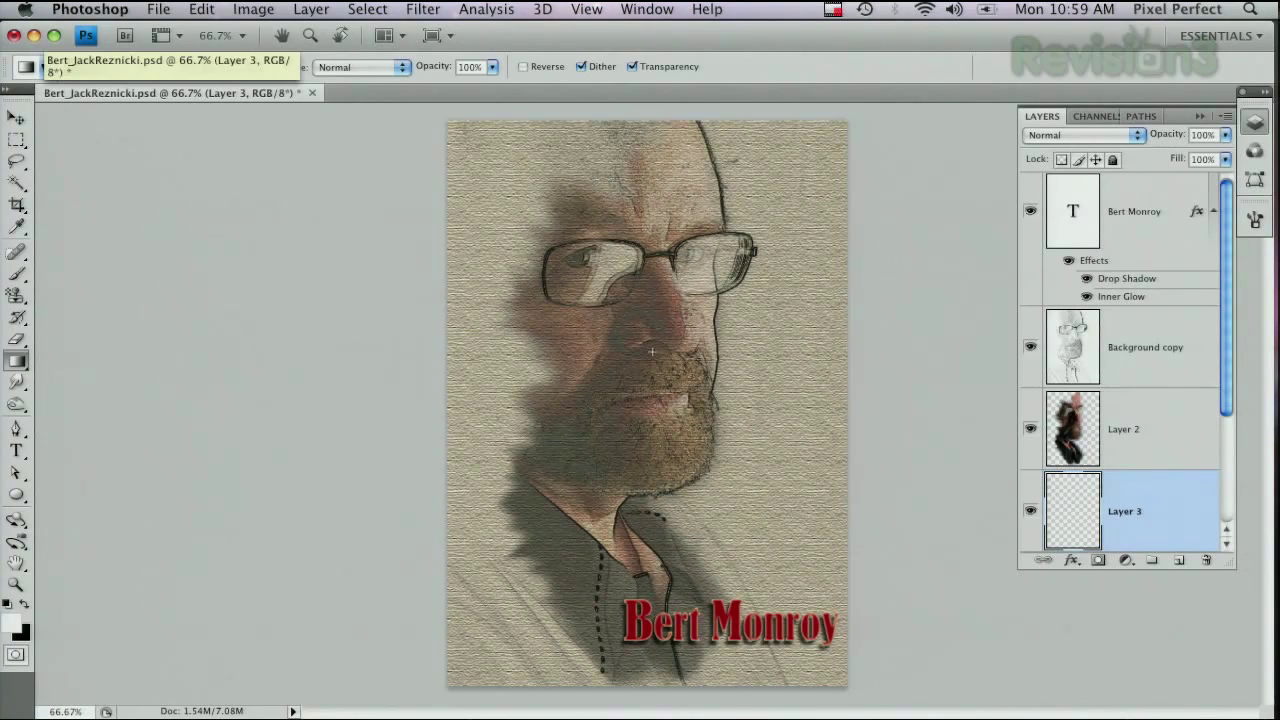
pyautogui.moveTo(652, 338); pyautogui.dragTo(644, 546)
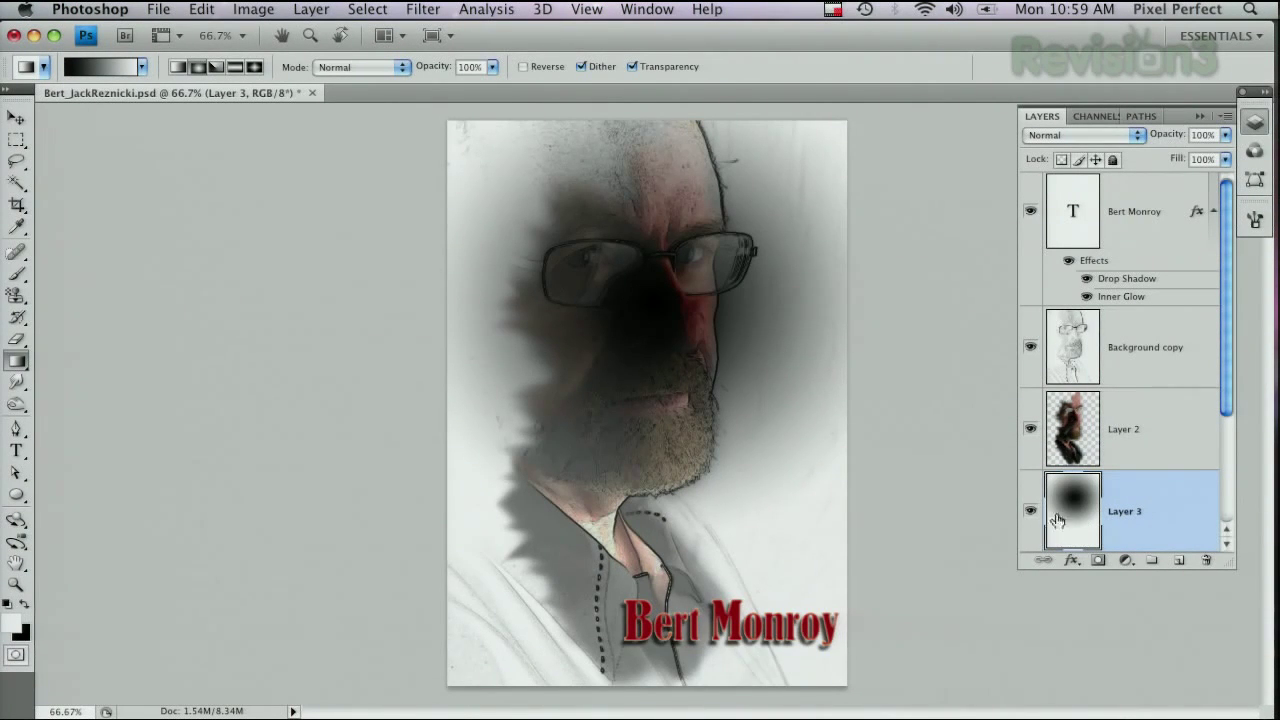
pyautogui.press('super+z')
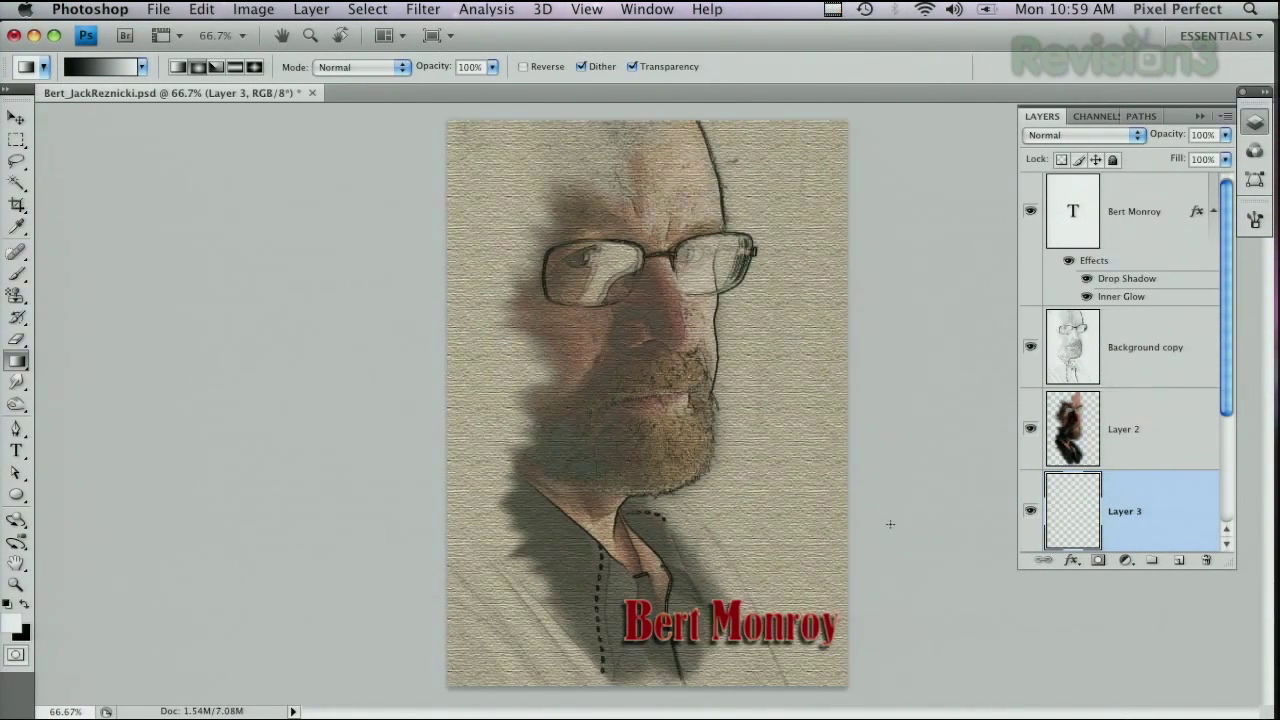
pyautogui.click(24, 605)
pyautogui.moveTo(663, 405); pyautogui.dragTo(698, 571)
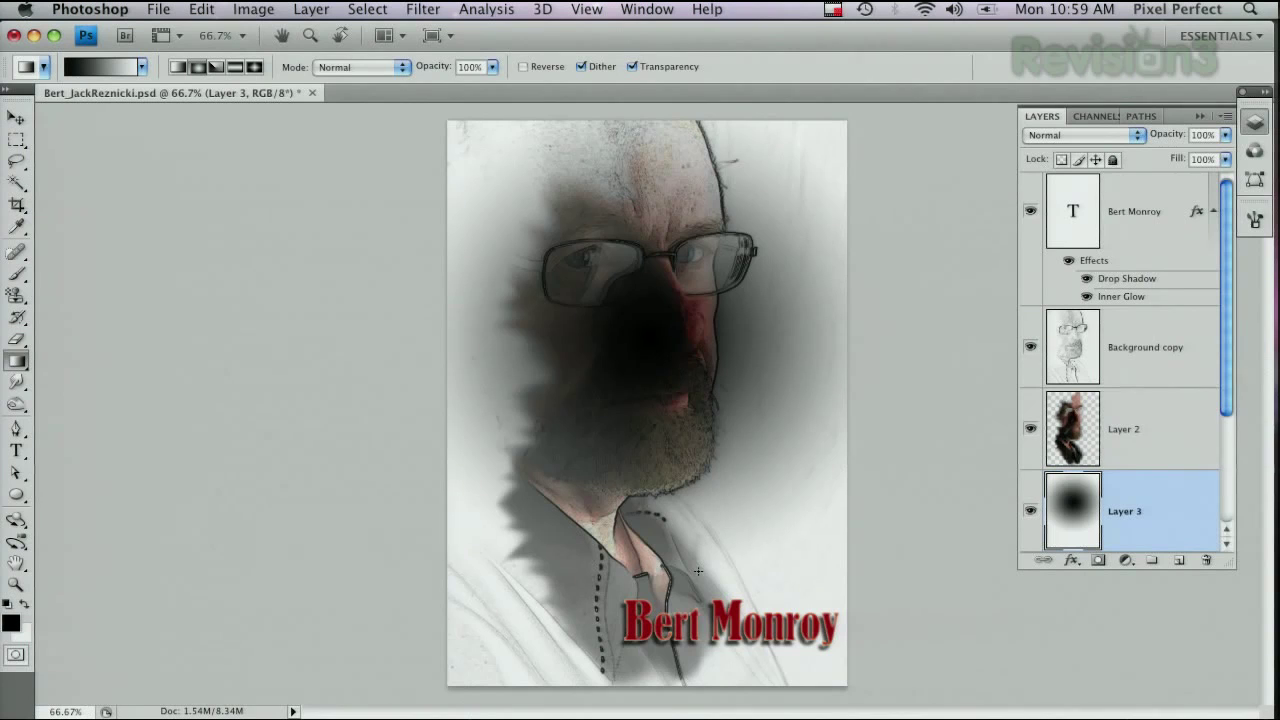
pyautogui.press('super+z')
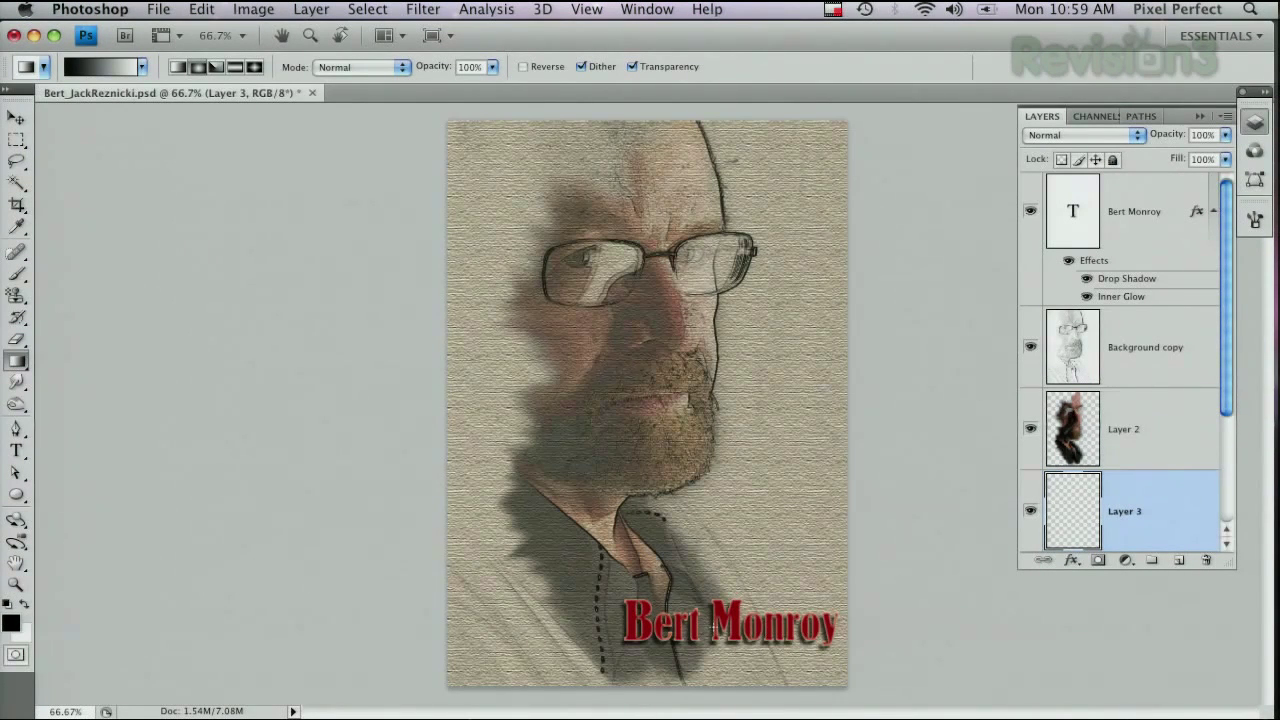
pyautogui.click(24, 605)
# Fill Layer 3 with a radial black-to-white gradient from the nose down past the collar and set its blend mode to Overlay.
pyautogui.moveTo(743, 563); pyautogui.dragTo(743, 562)
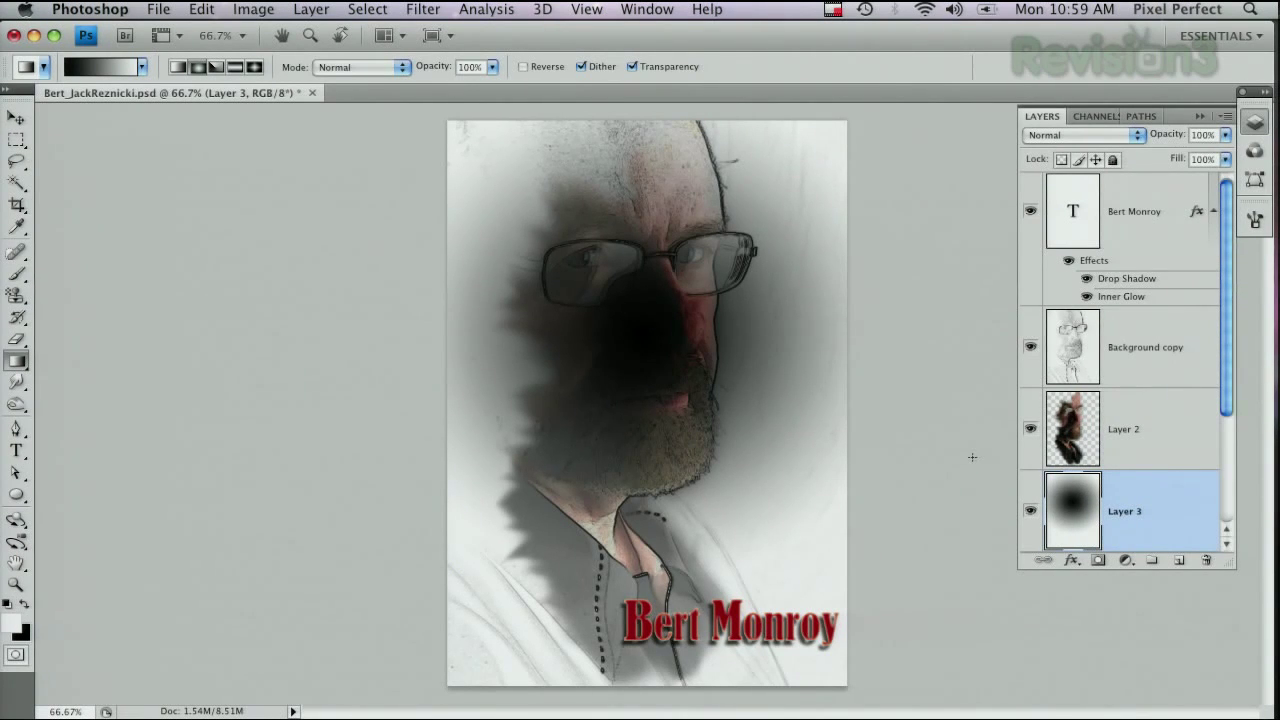
pyautogui.click(143, 67)
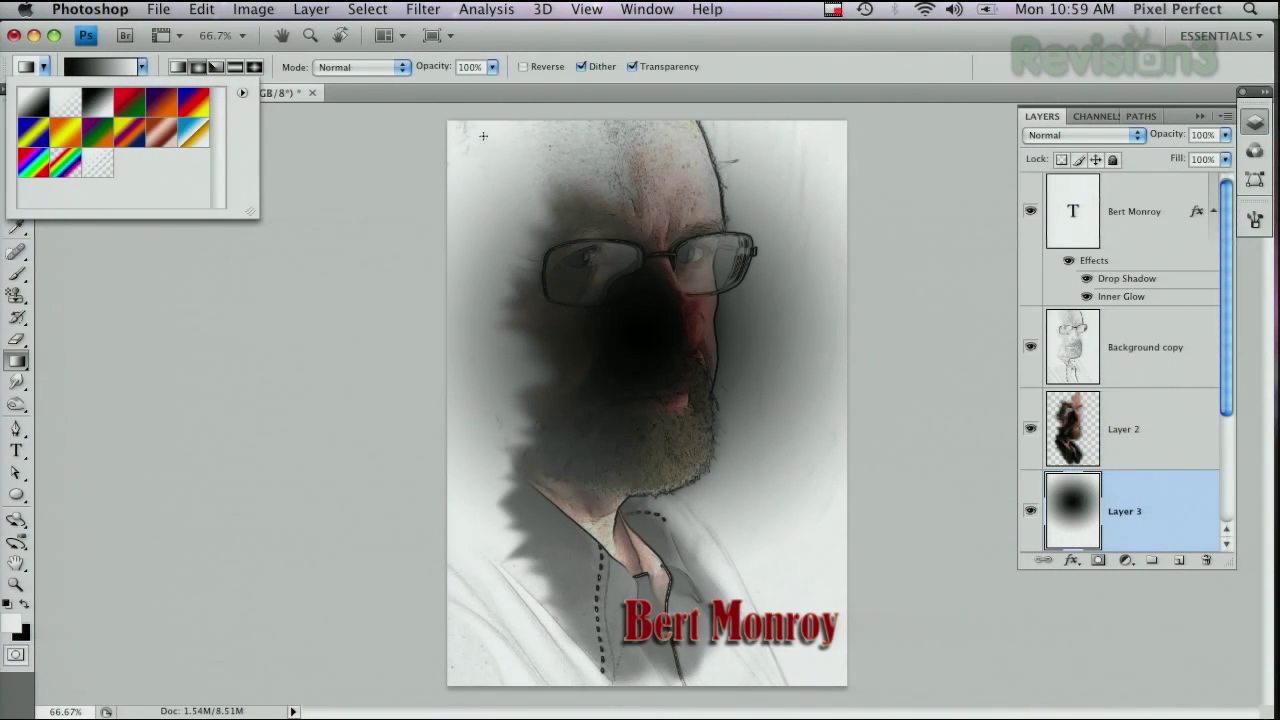
pyautogui.click(1148, 526)
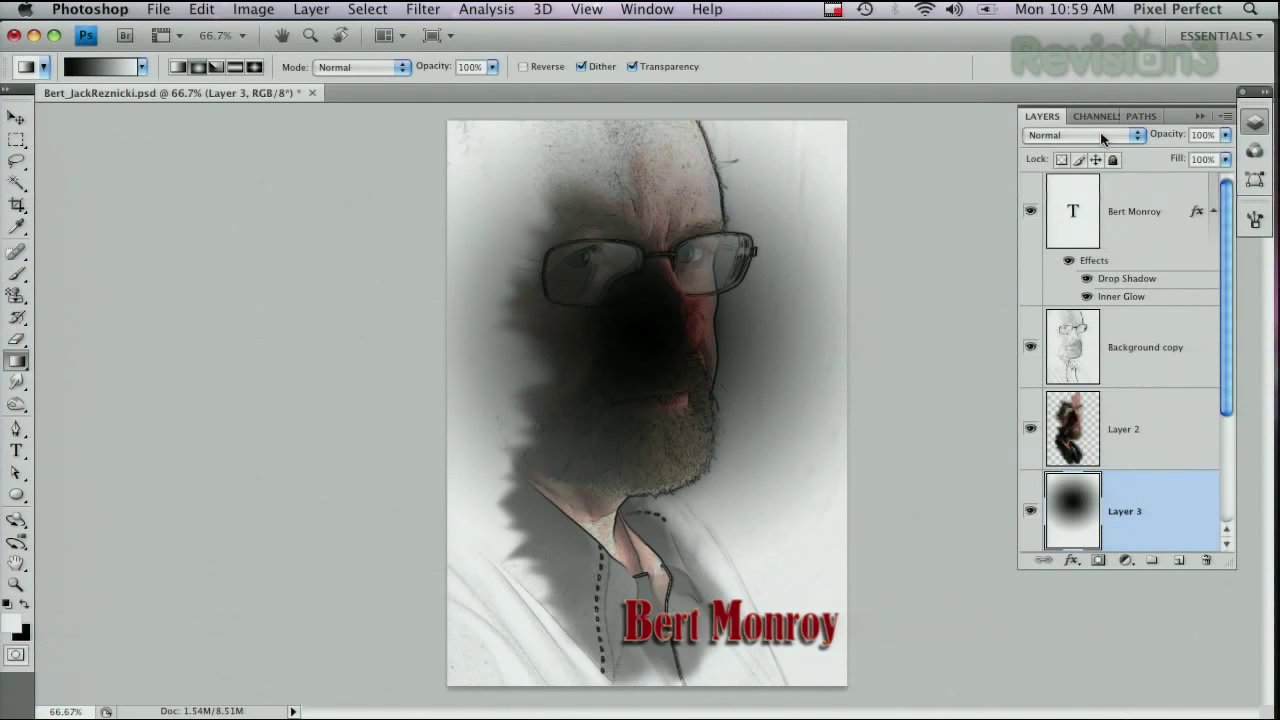
pyautogui.click(1104, 137)
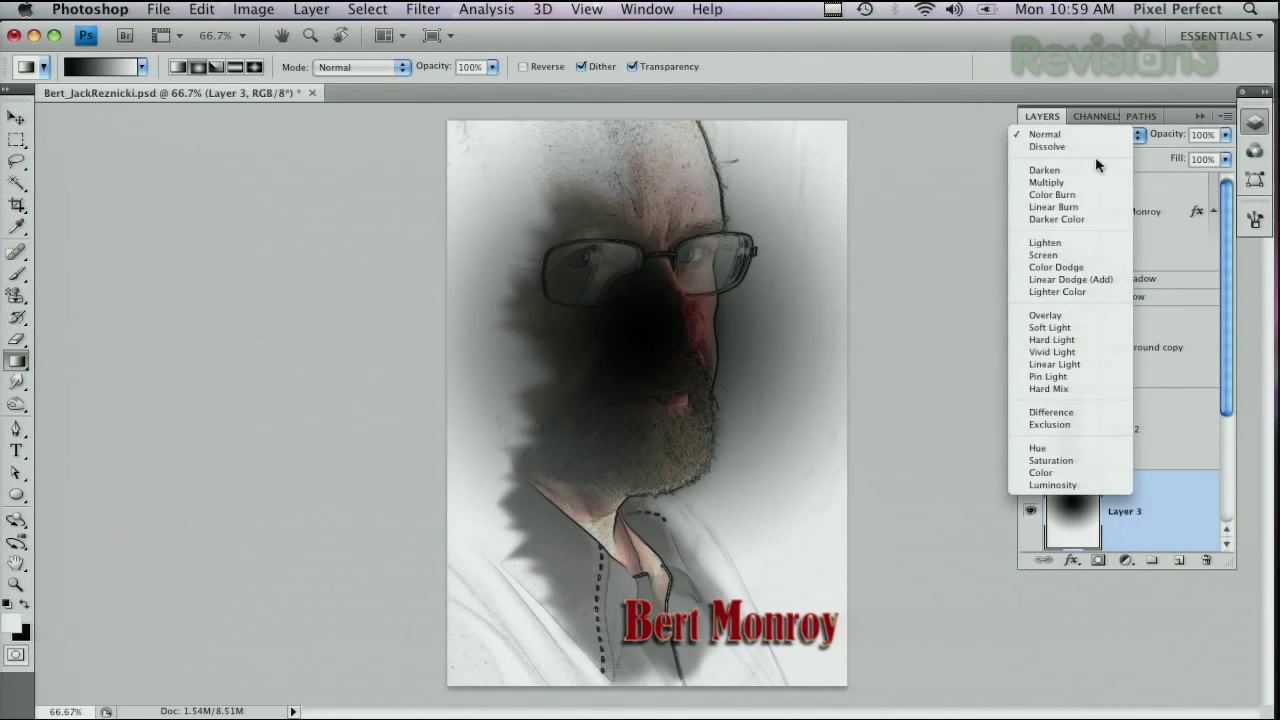
pyautogui.click(1075, 316)
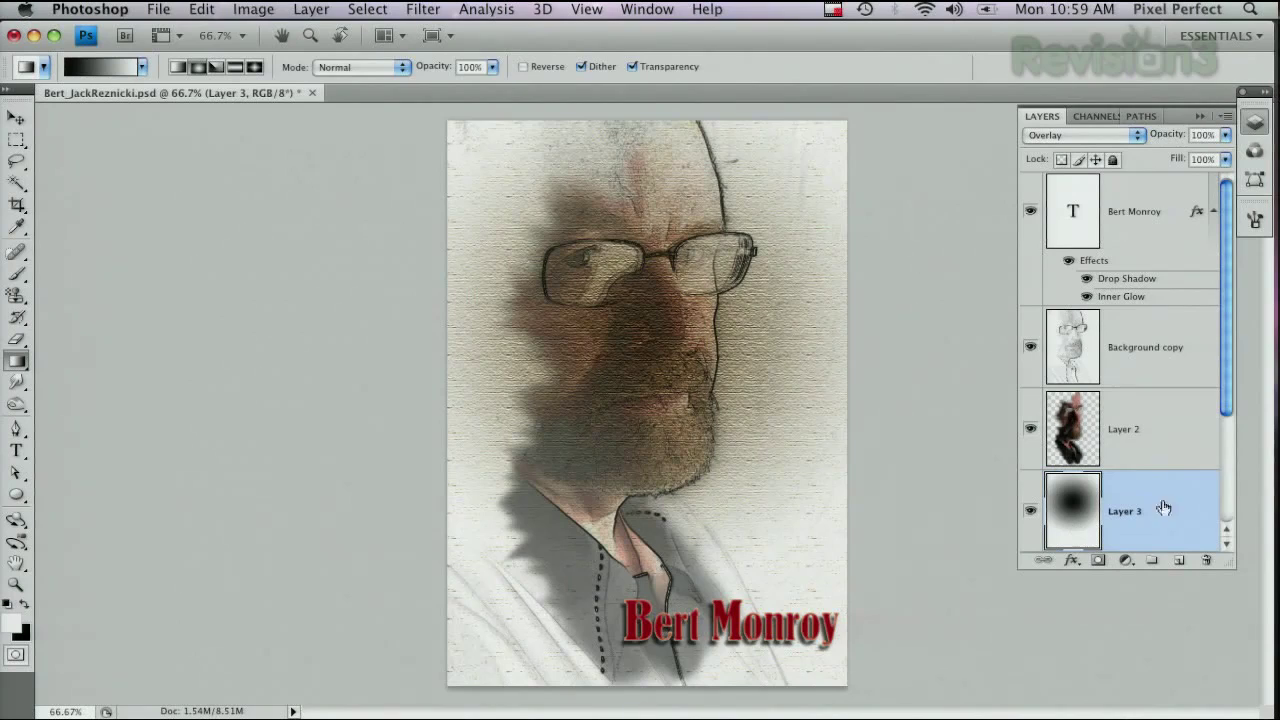
# Invert the gradient on Layer 3 so its center is white, and lower the layer's opacity to 46%.
pyautogui.press('super+i')
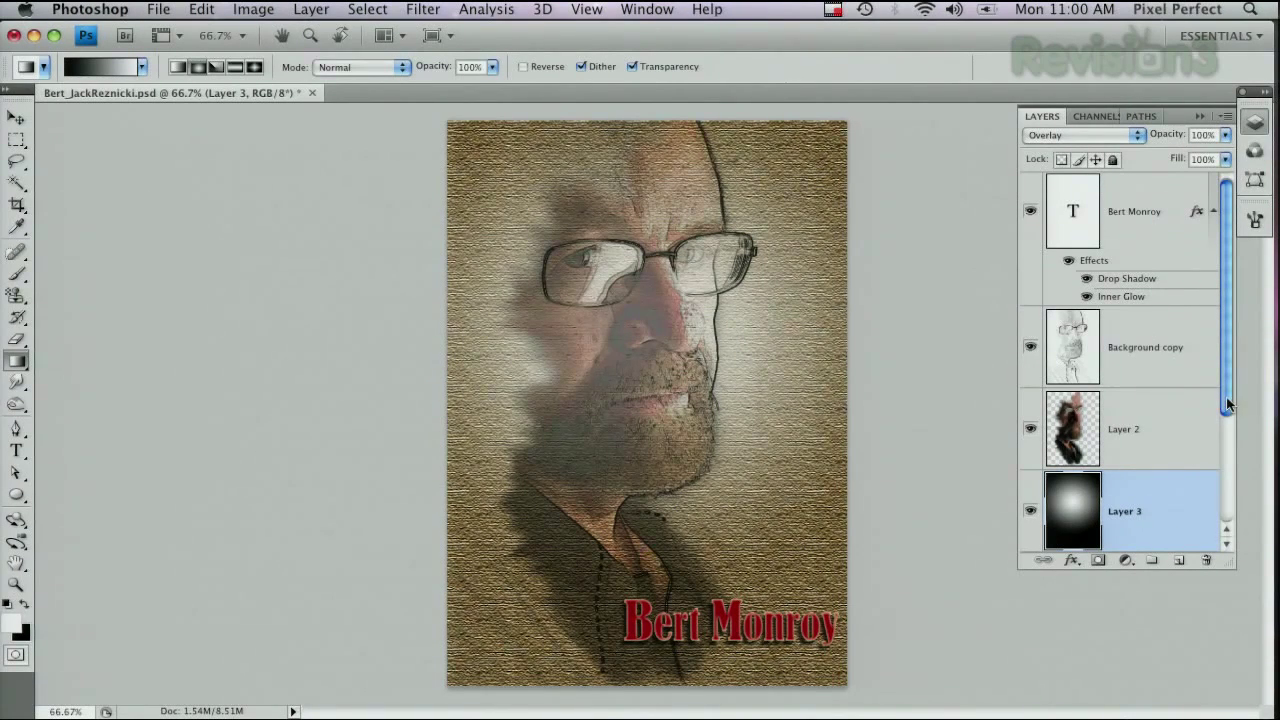
pyautogui.moveTo(1175, 137); pyautogui.dragTo(1167, 136)
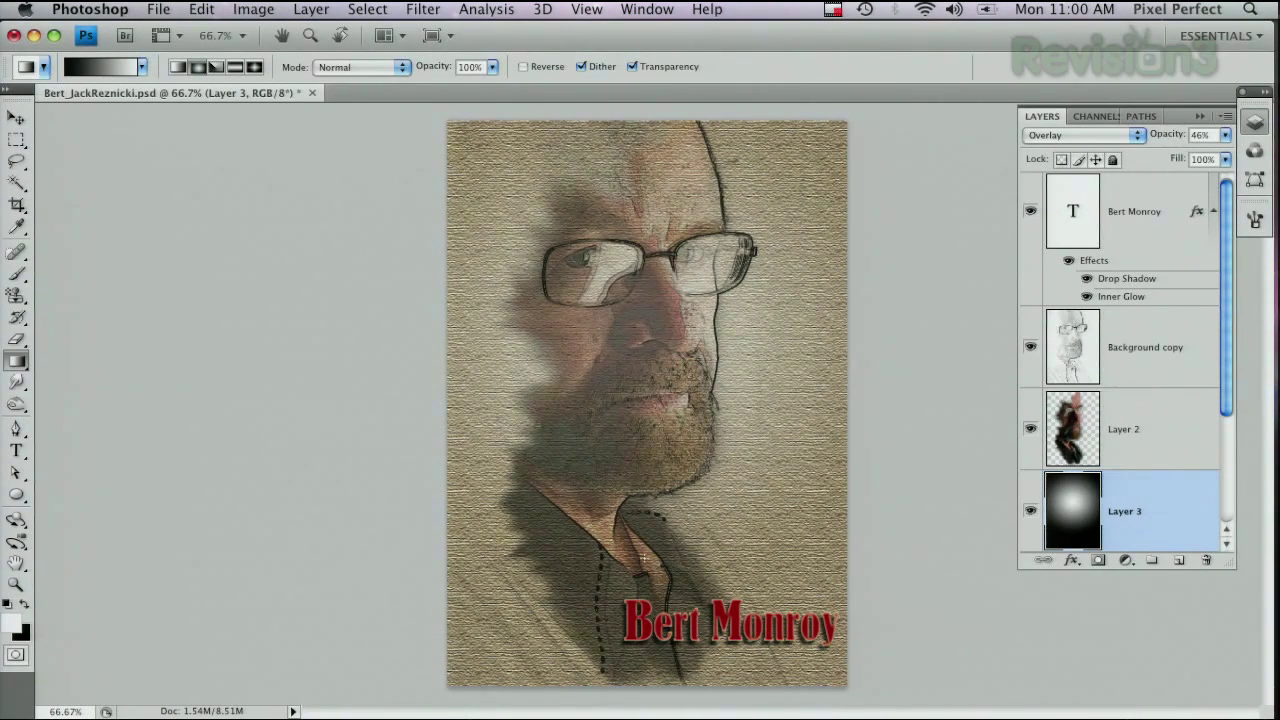
# Select Layer 2 with the painted color and activate the Pattern Stamp tool with its 100 px brush.
pyautogui.click(1120, 464)
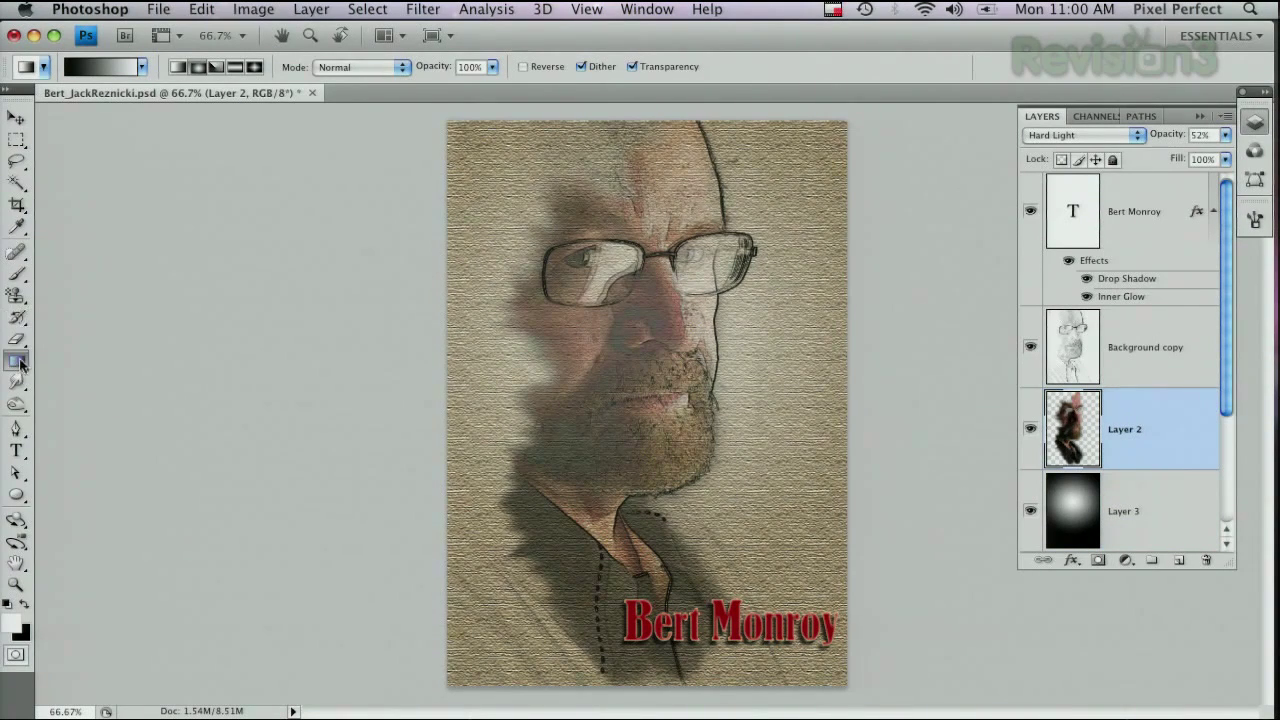
pyautogui.click(16, 296)
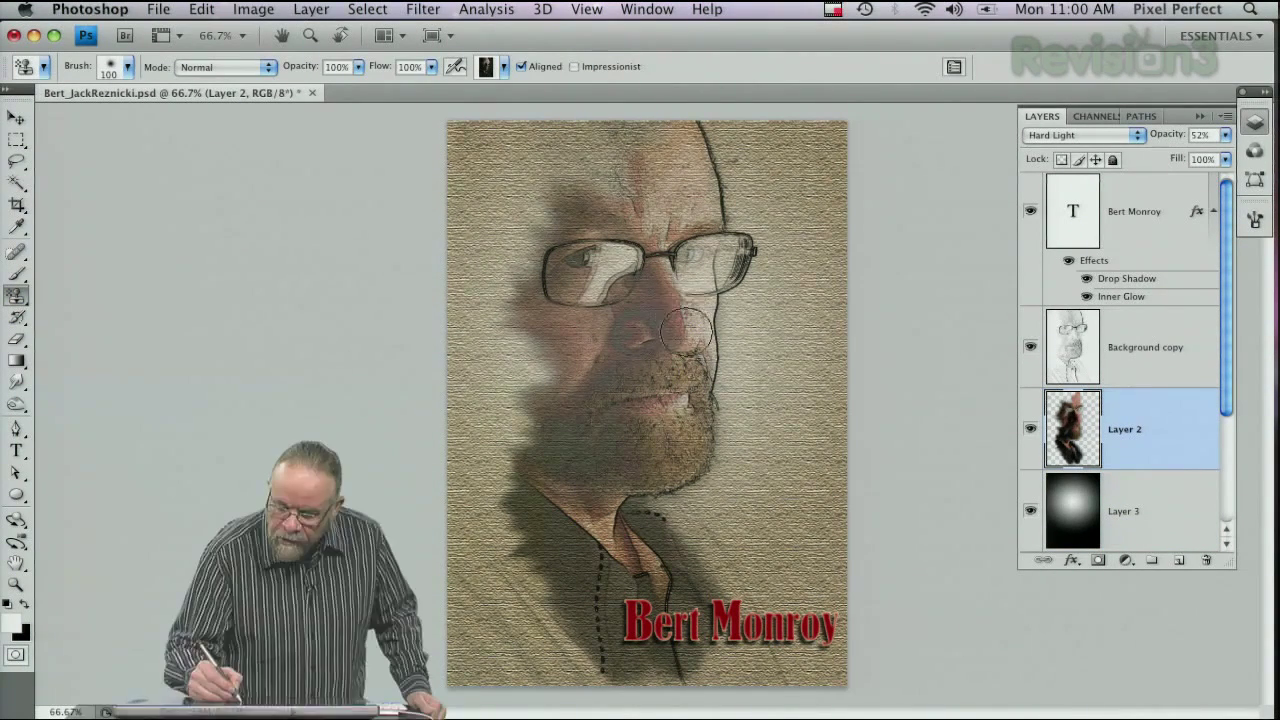